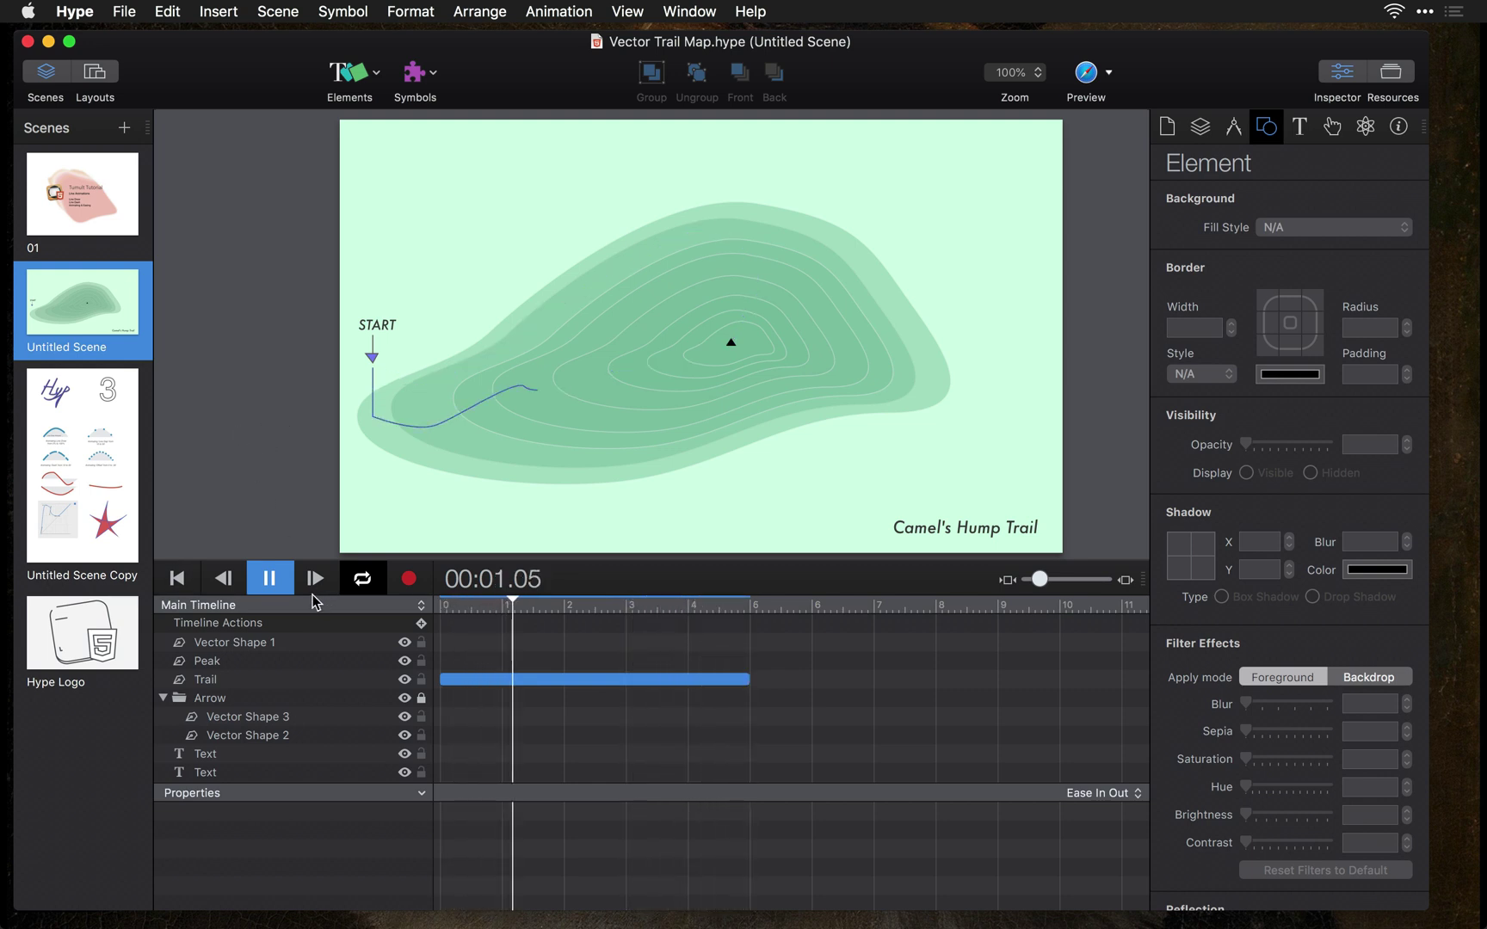
- Play the Untitled Scene Copy demo from the start, drawing the 'Hype' script, outlined '3' and trail arcs
{"action": "left_click", "coordinate": [72, 428]}
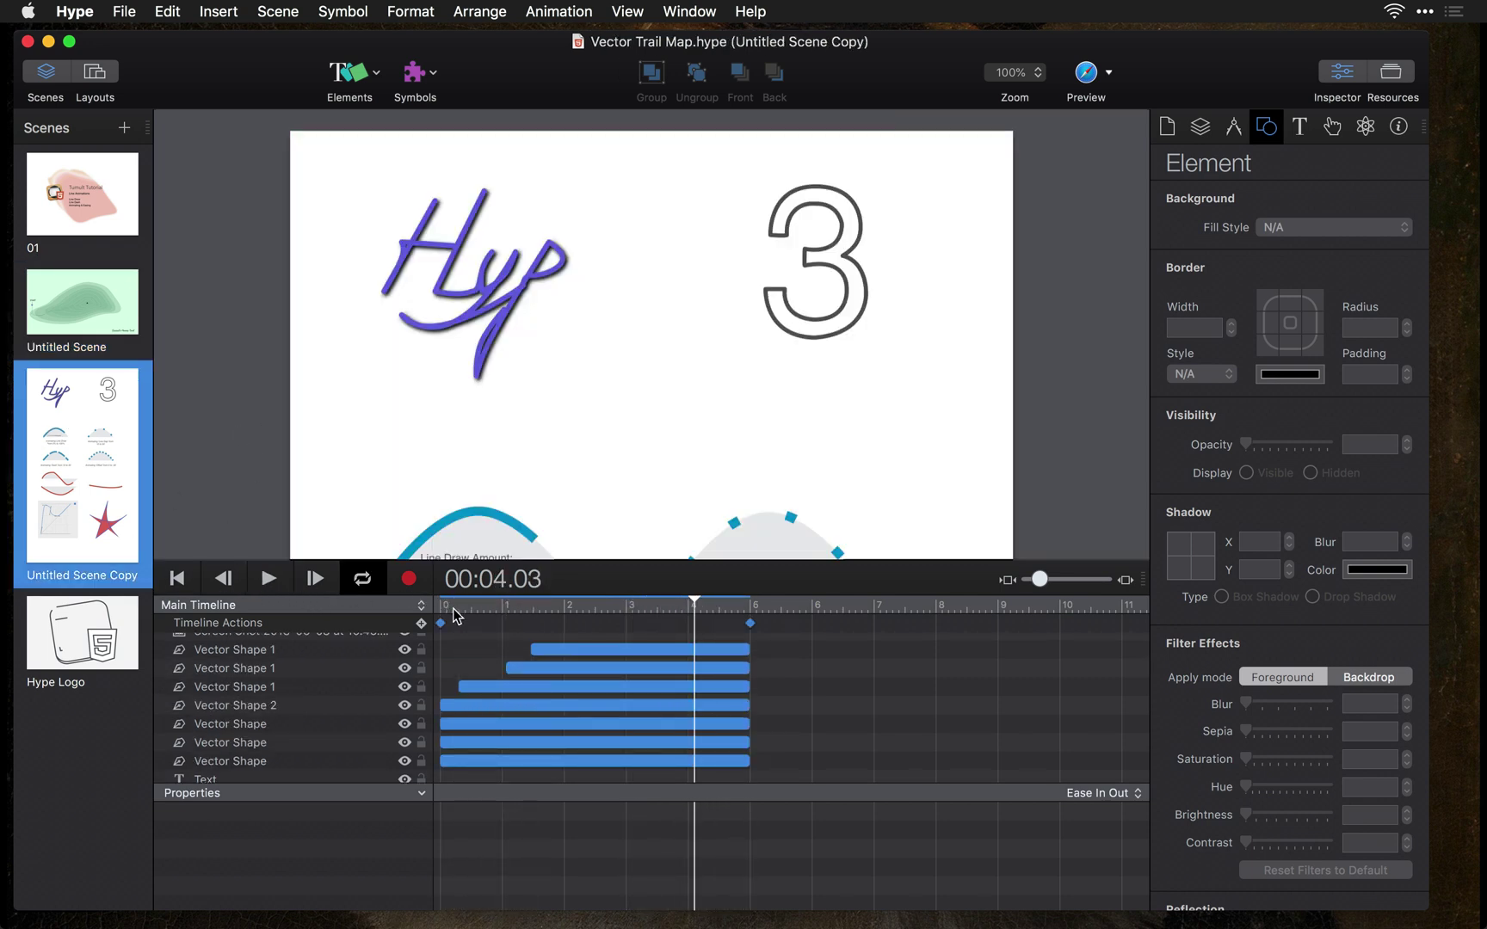
{"action": "left_click", "coordinate": [228, 384]}
{"action": "scroll", "coordinate": [229, 384], "scroll_direction": "down", "scroll_amount": 2}
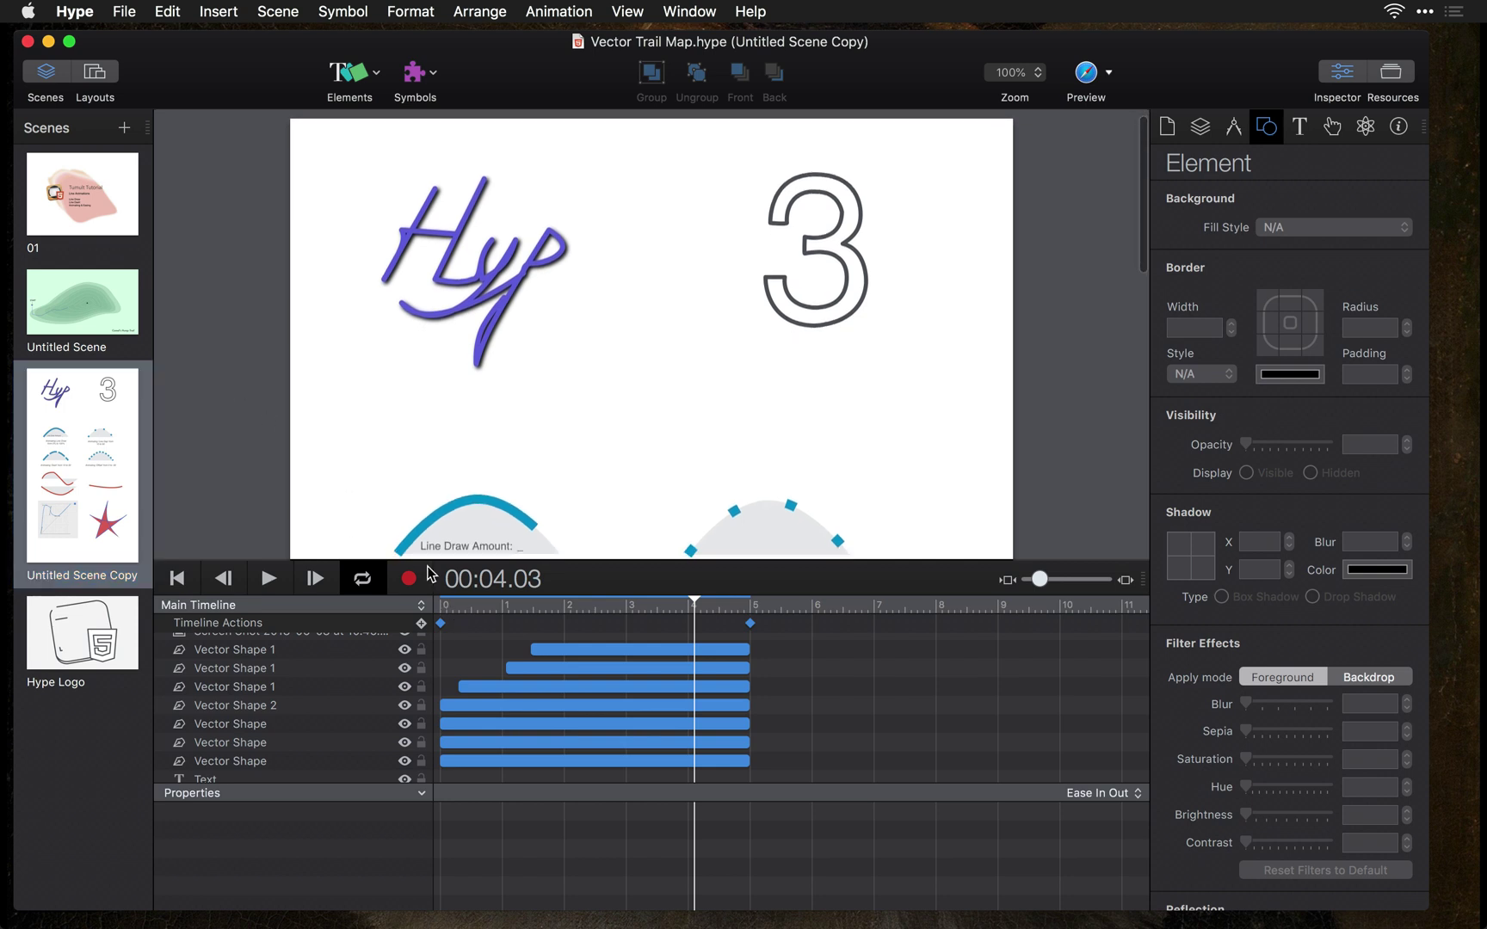
{"action": "left_click", "coordinate": [442, 606]}
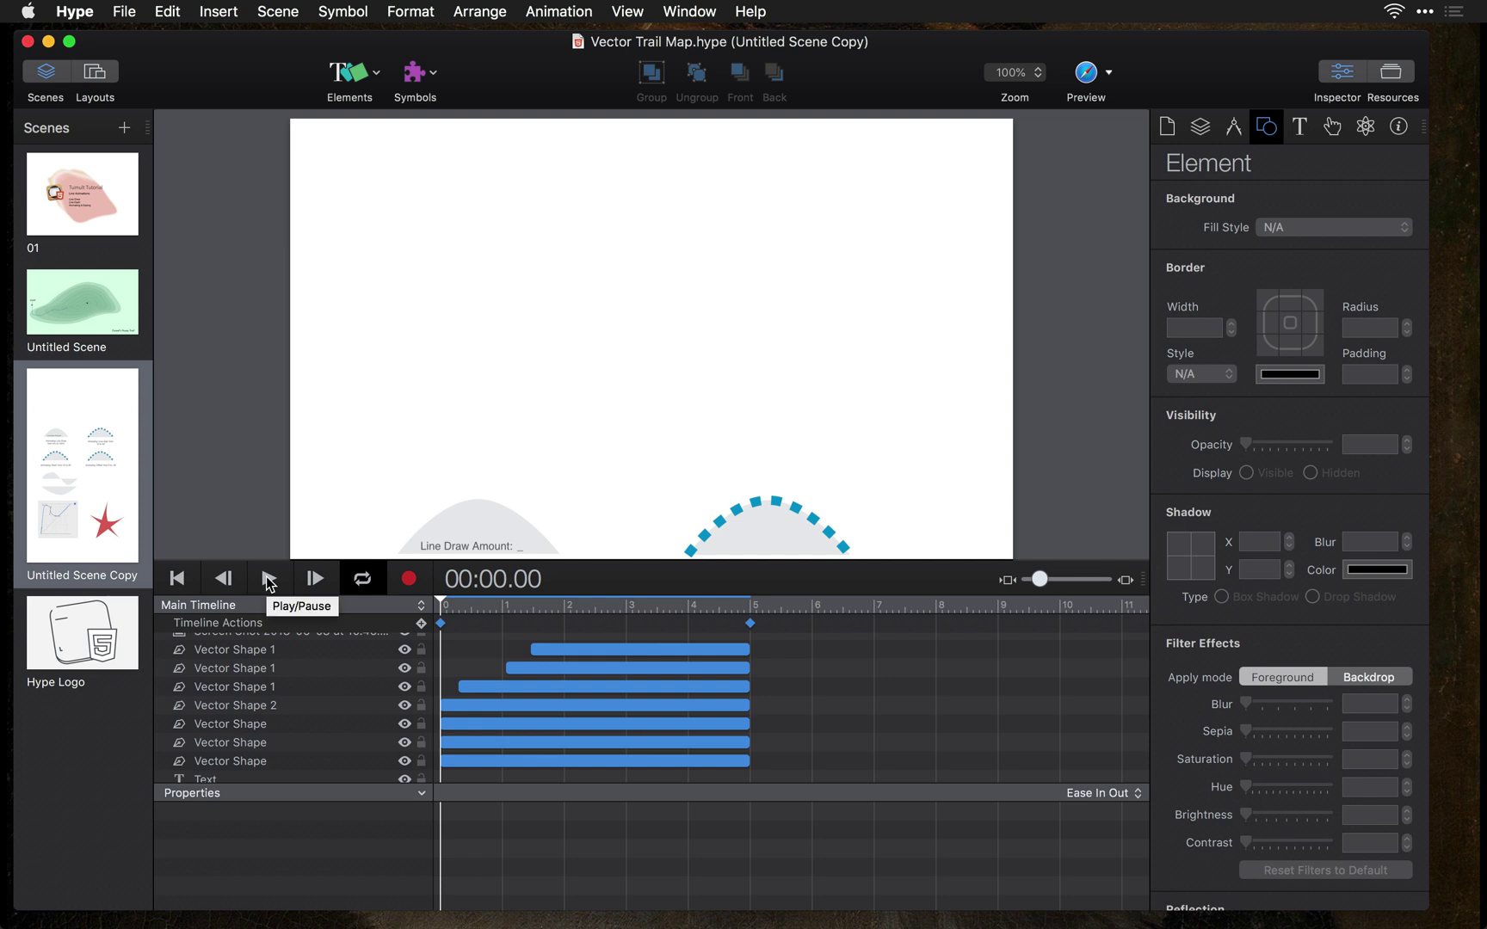
{"action": "left_click", "coordinate": [268, 578]}
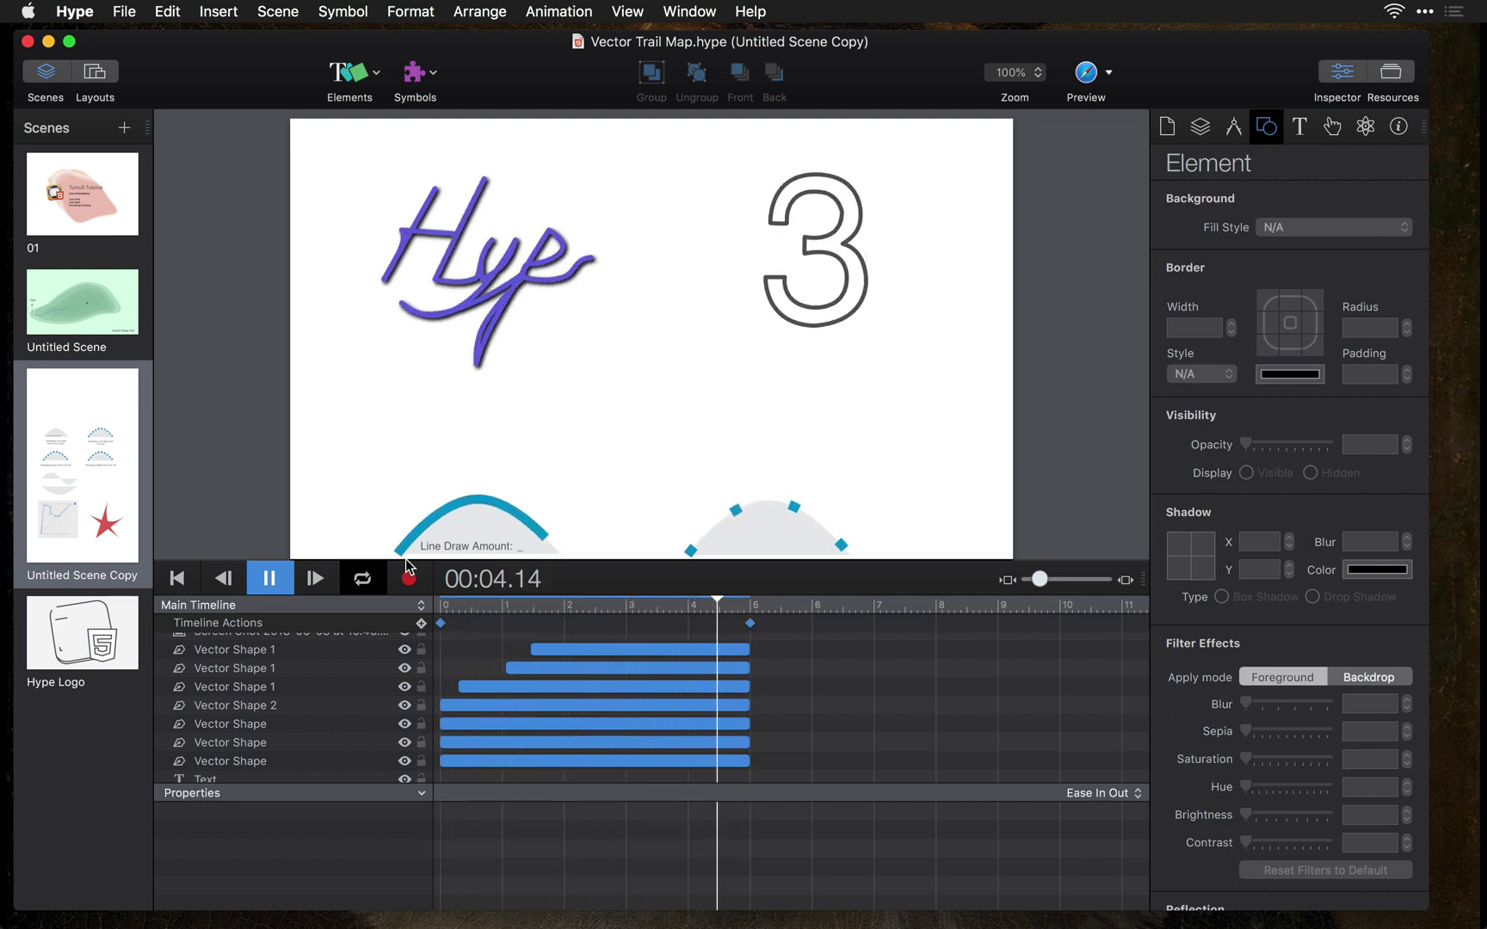
{"action": "key", "text": "space"}
- Return to the trail map scene and delete the Trail layer's existing Line Draw animation
{"action": "left_click", "coordinate": [693, 604]}
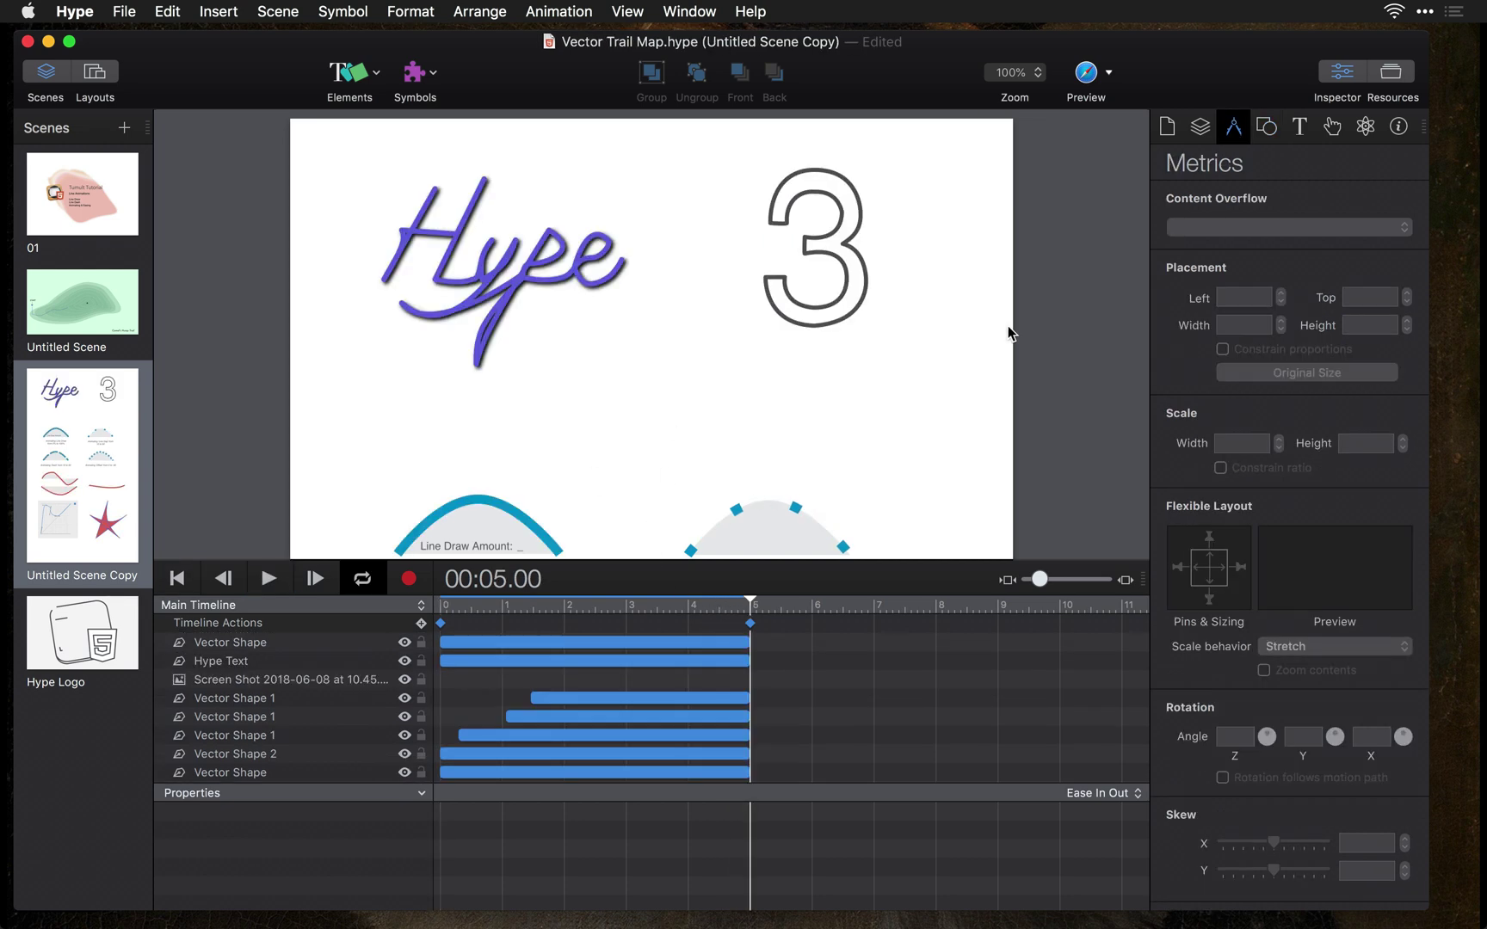
{"action": "left_click", "coordinate": [110, 315]}
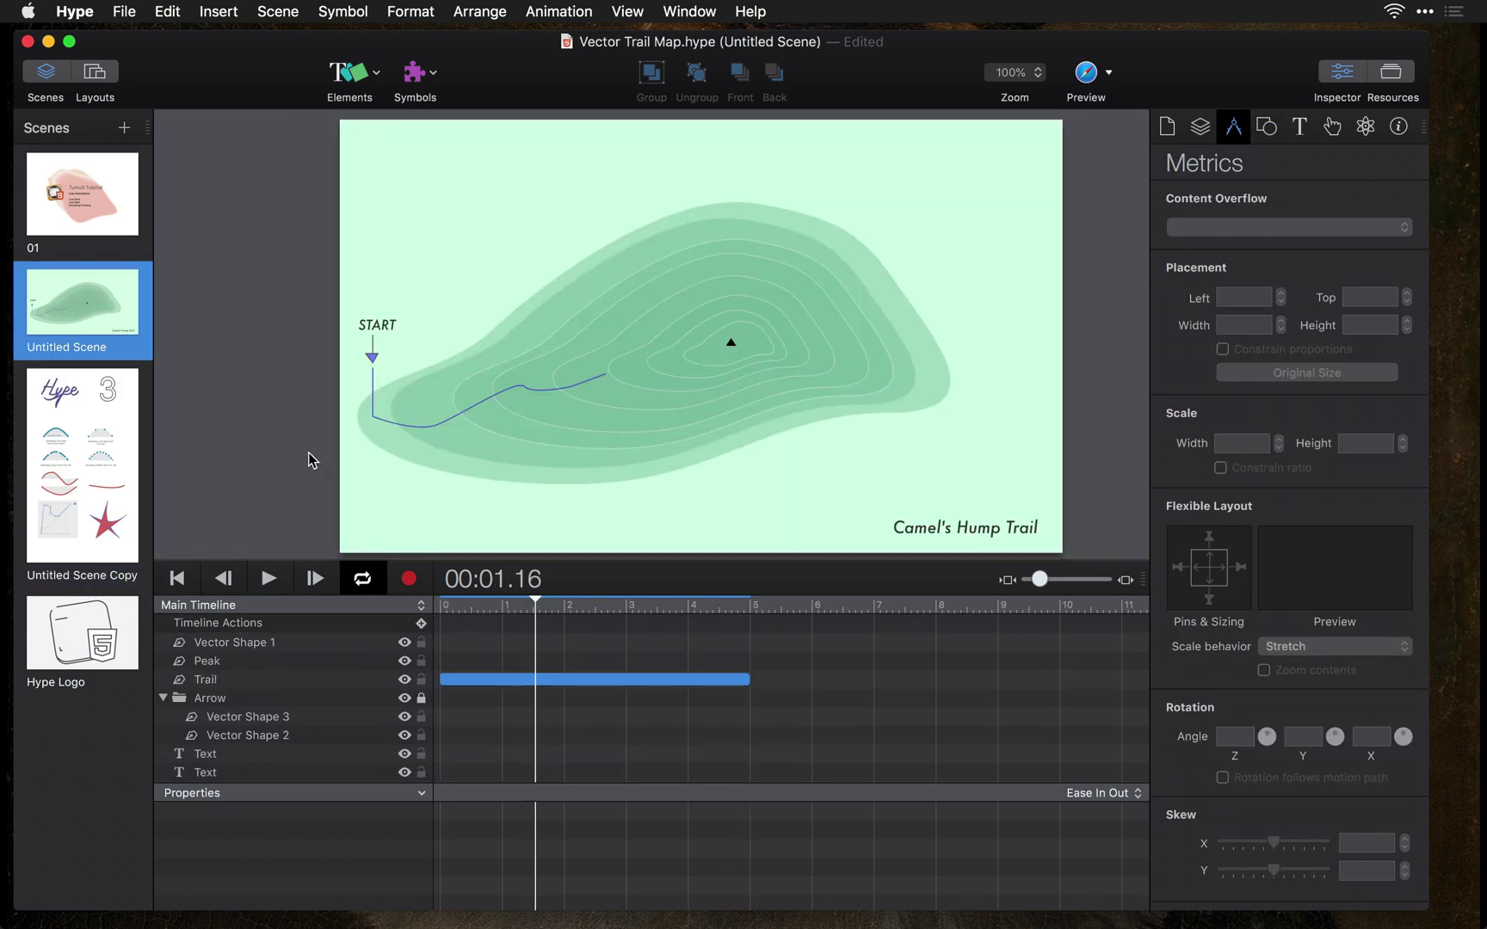
{"action": "left_click", "coordinate": [298, 681]}
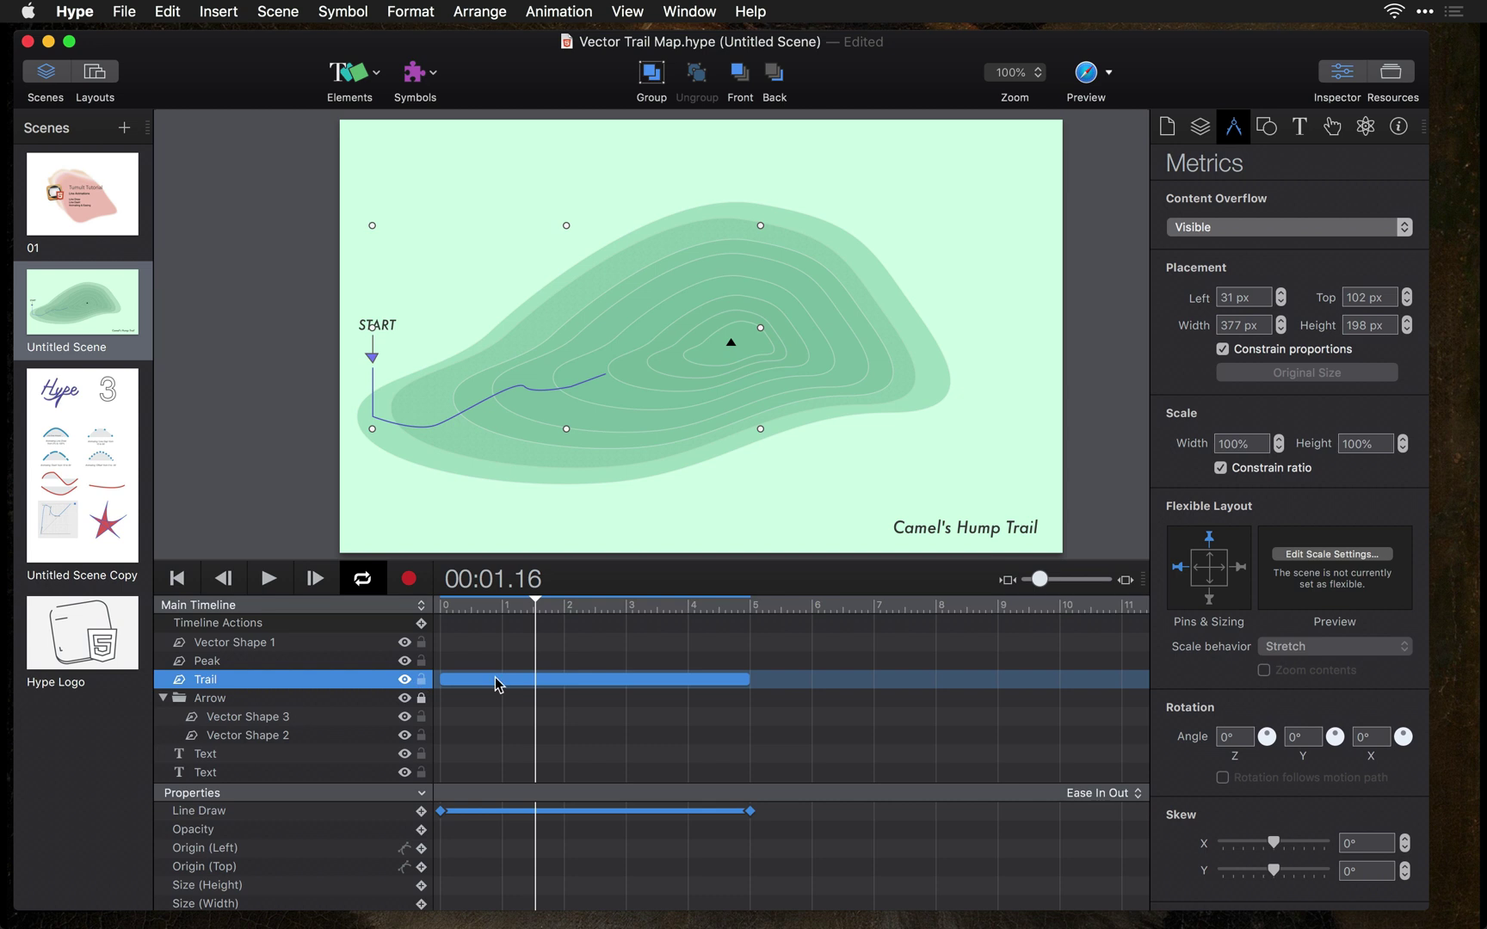
{"action": "left_click", "coordinate": [561, 680]}
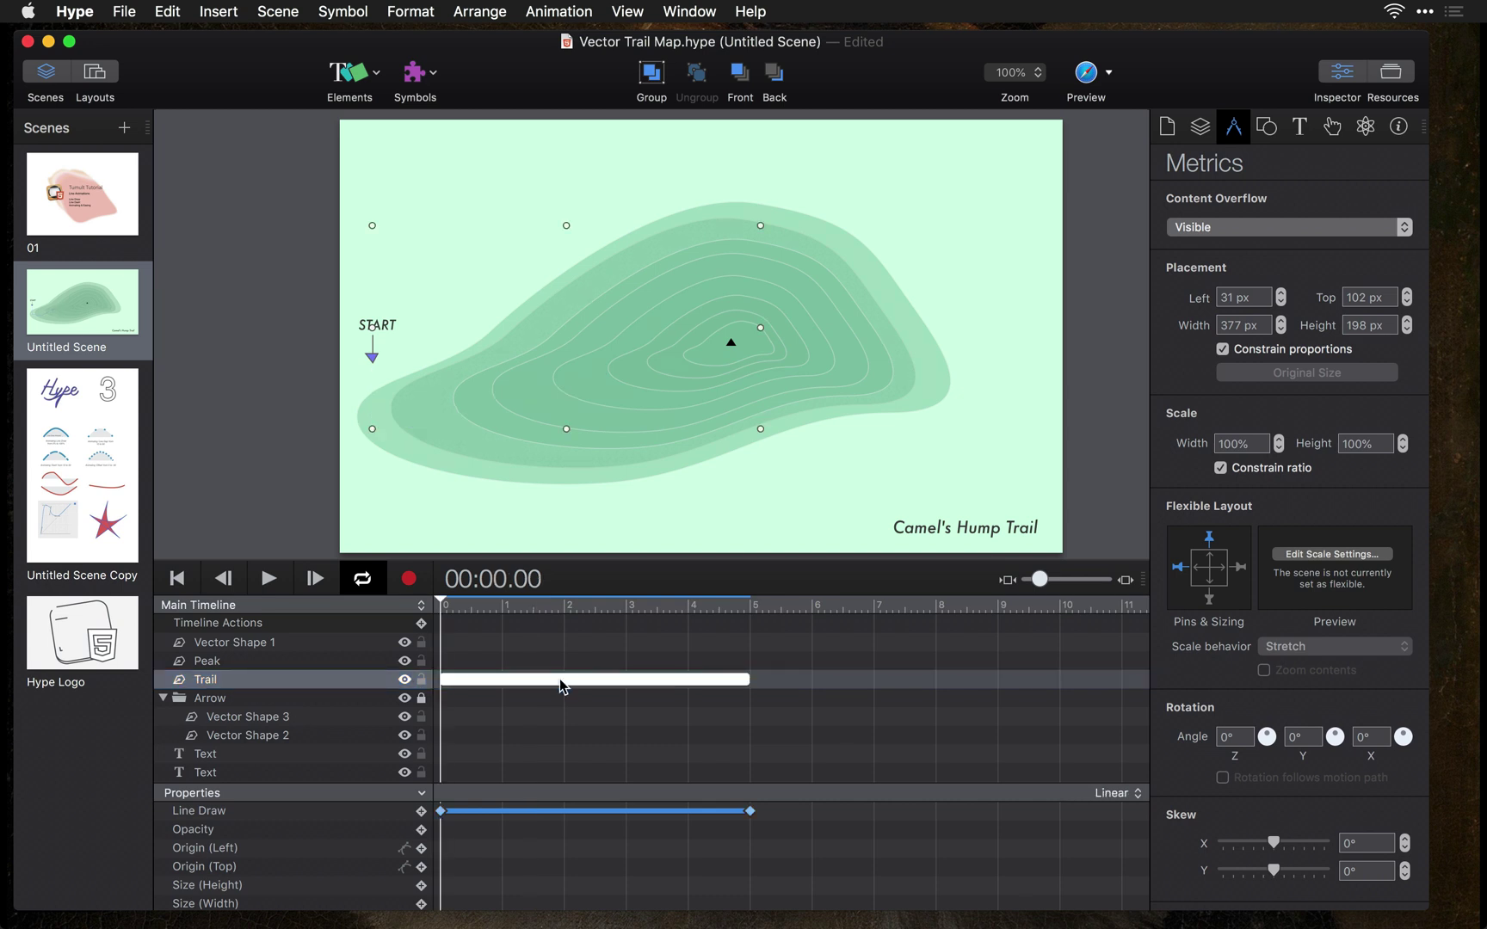
{"action": "key", "text": "Delete"}
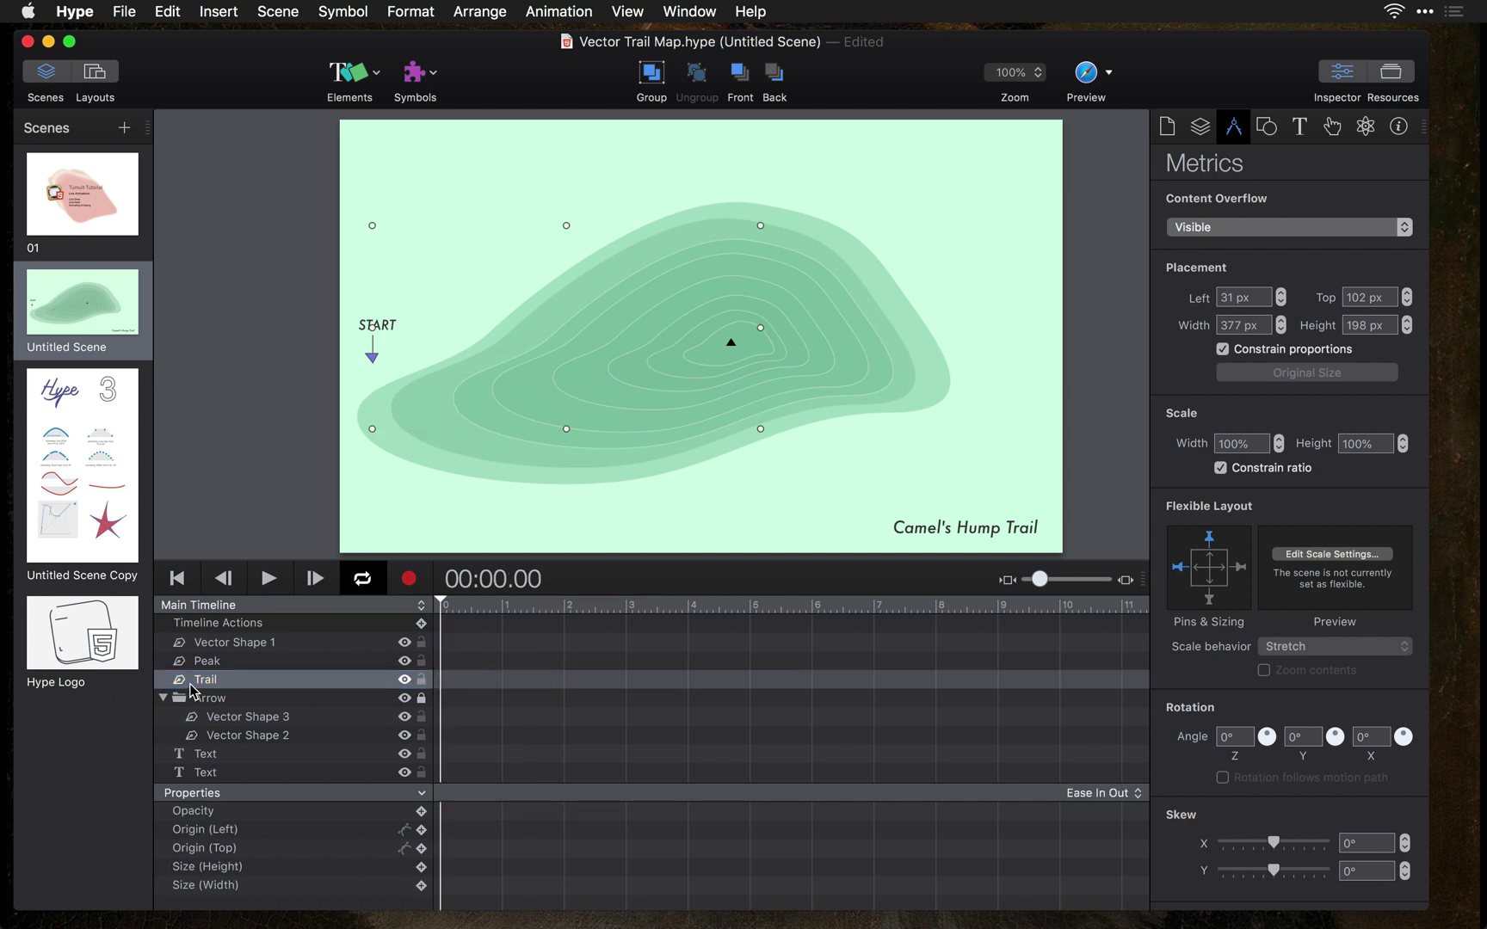
- Set the Trail path's Line Draw to 0% in the Element inspector
{"action": "left_click", "coordinate": [1275, 130]}
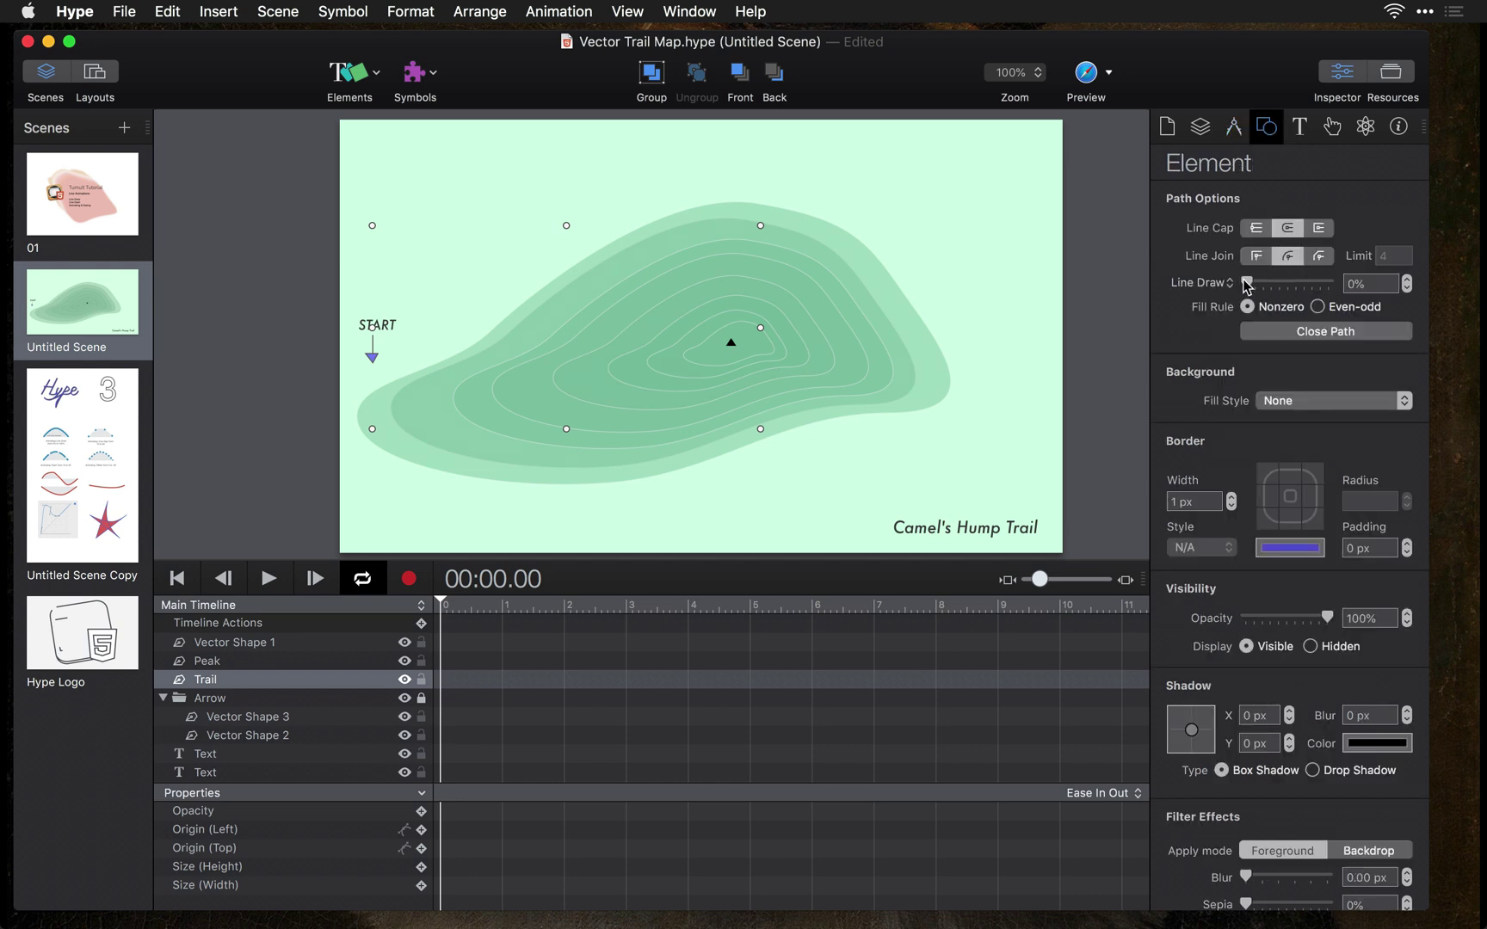
{"action": "left_click_drag", "start_coordinate": [1248, 286], "coordinate": [1333, 289]}
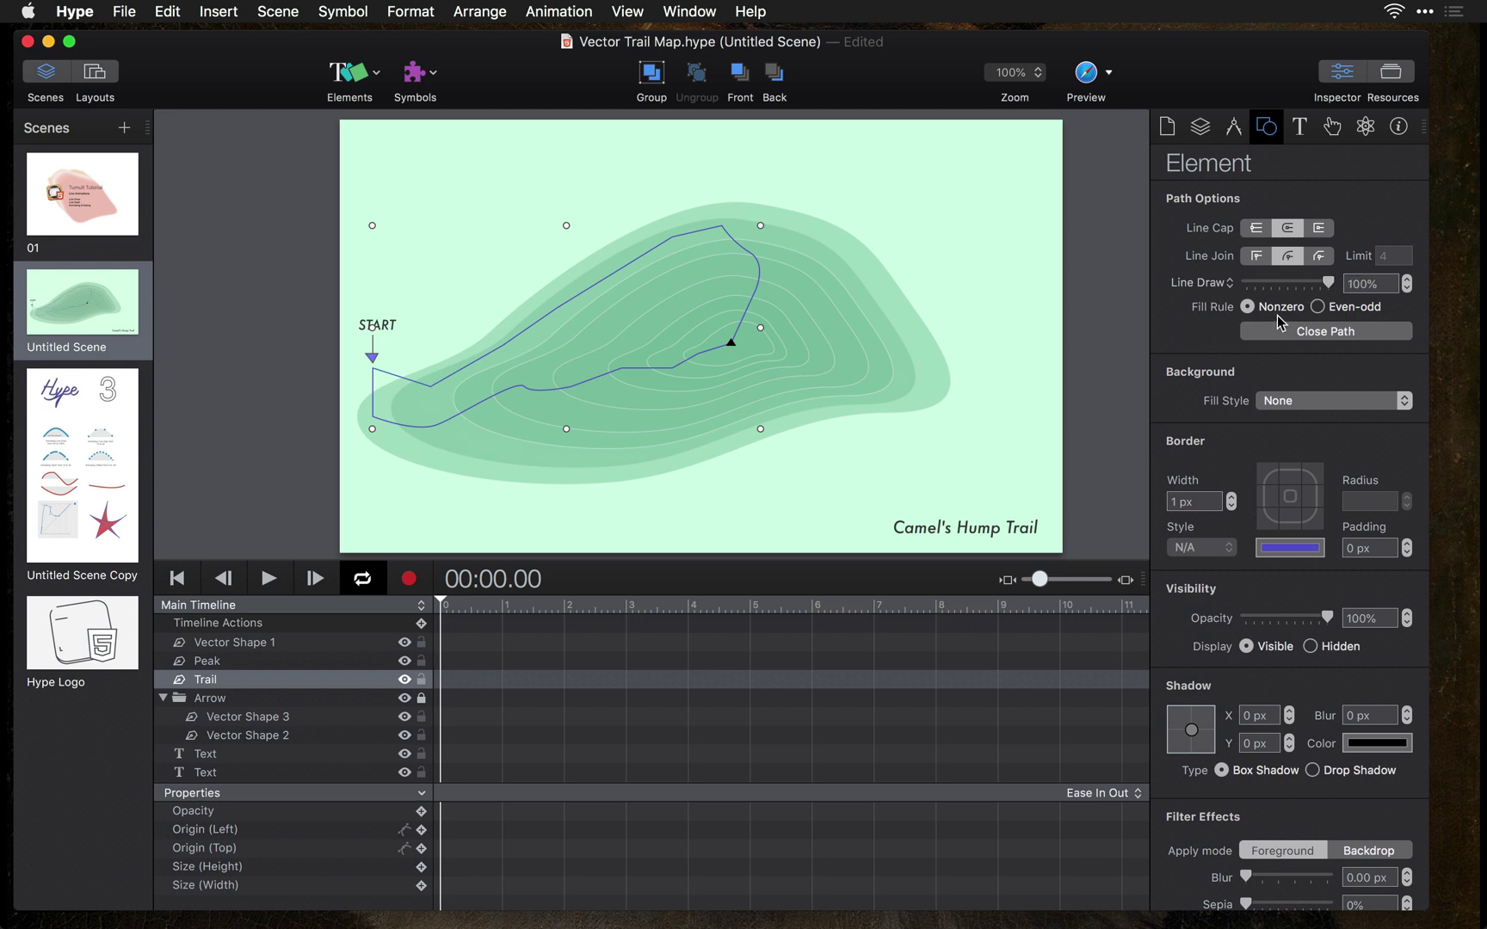
{"action": "left_click_drag", "start_coordinate": [1261, 286], "coordinate": [1240, 287]}
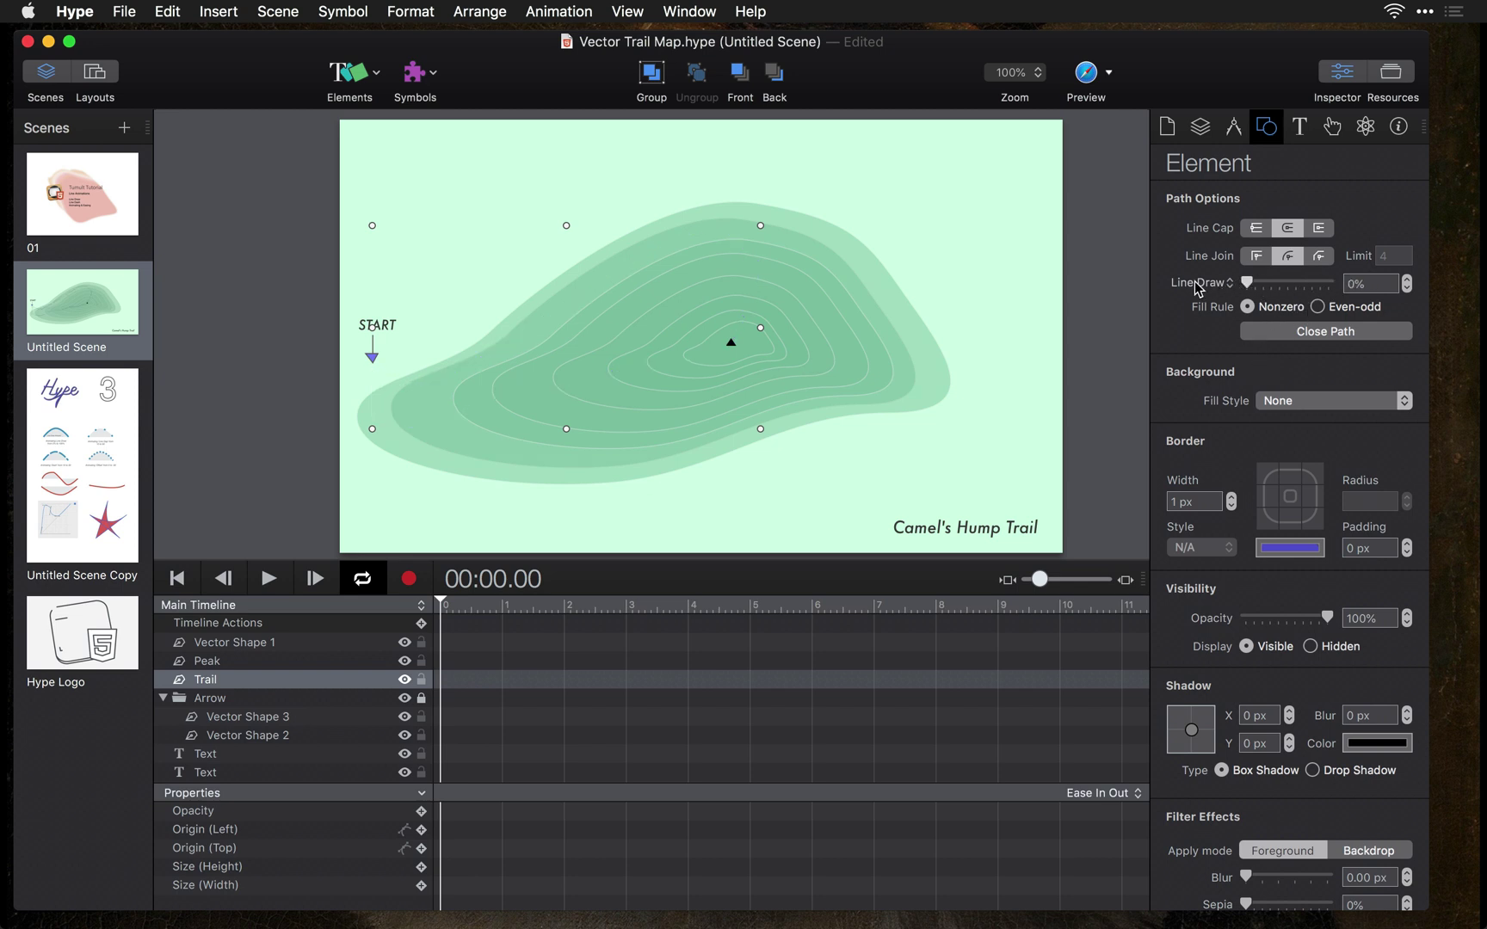
- Record the Trail's Line Draw rising from 0% to 100% at 00:05.00, with Ease In Out timing
{"action": "left_click", "coordinate": [413, 582]}
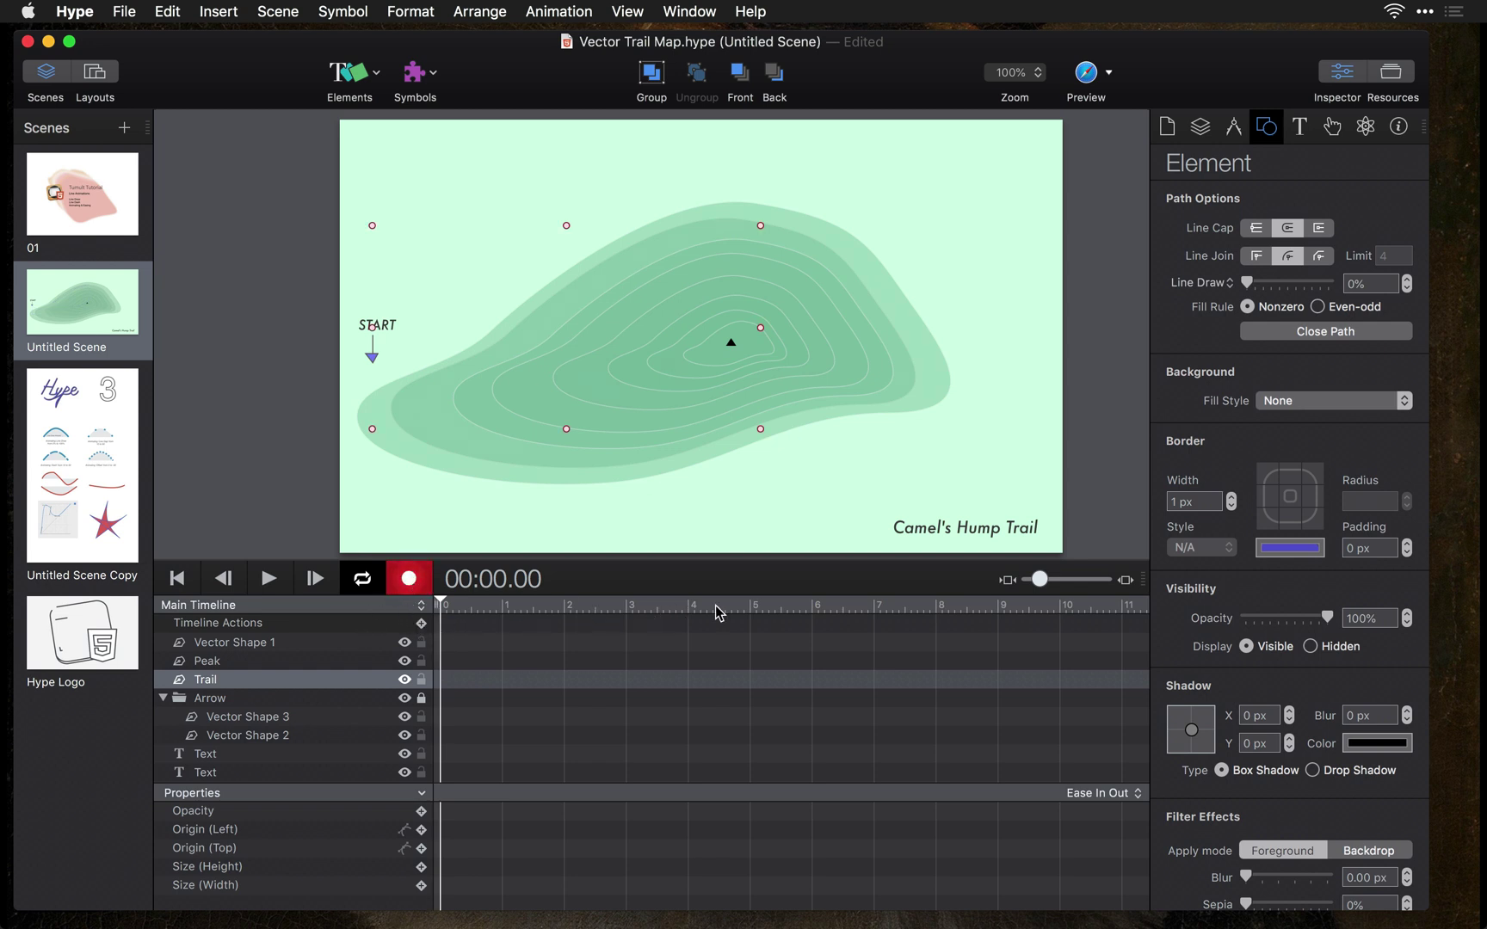
{"action": "left_click", "coordinate": [745, 606]}
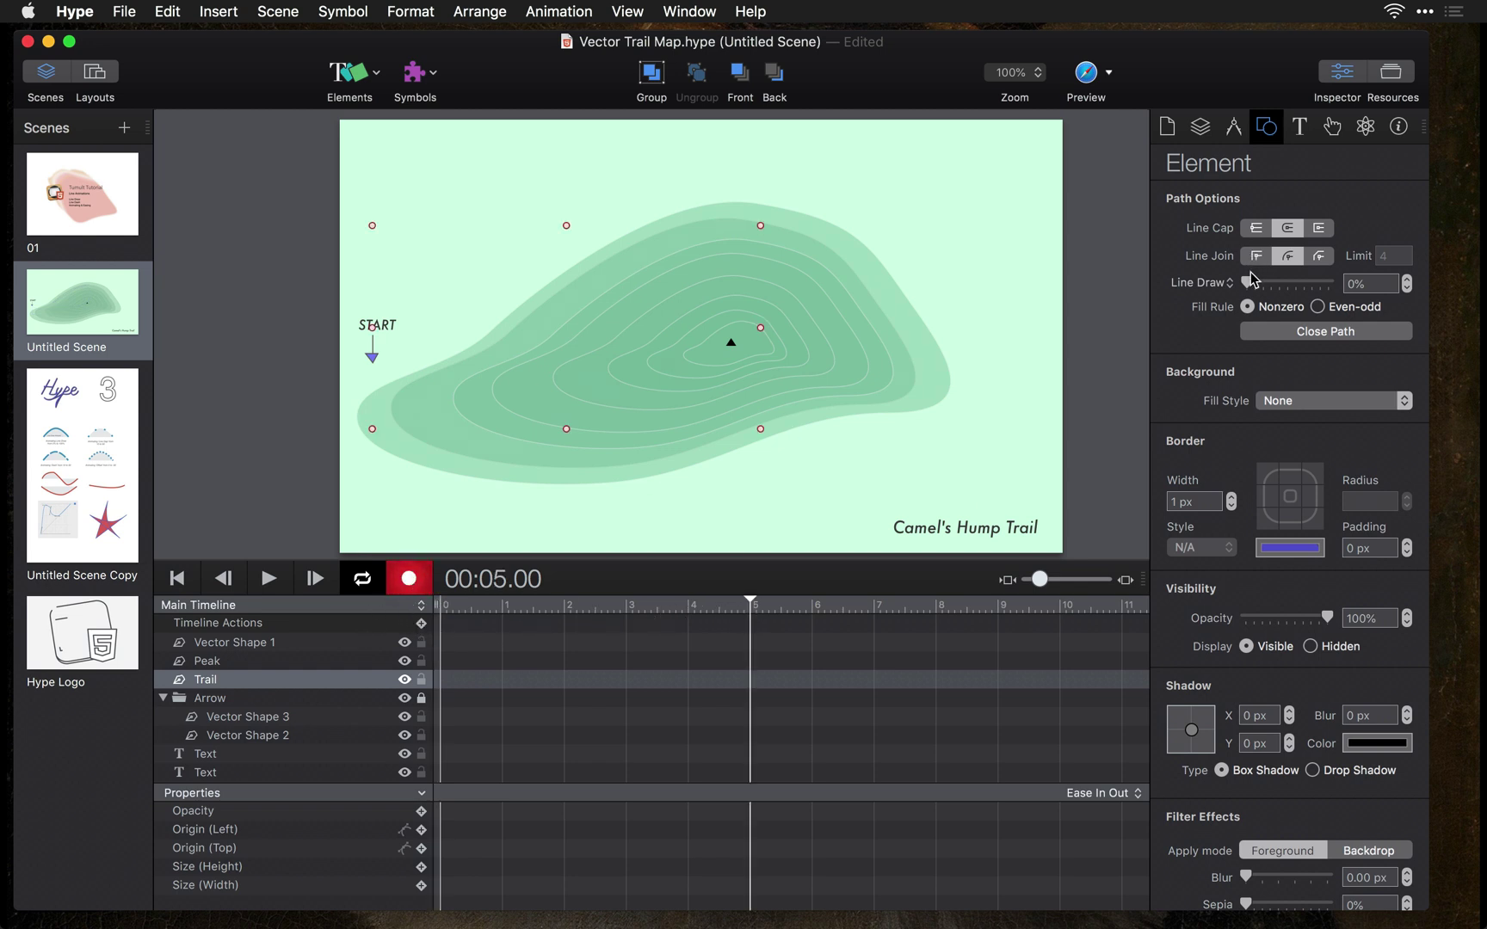
{"action": "left_click_drag", "start_coordinate": [1249, 286], "coordinate": [1354, 291]}
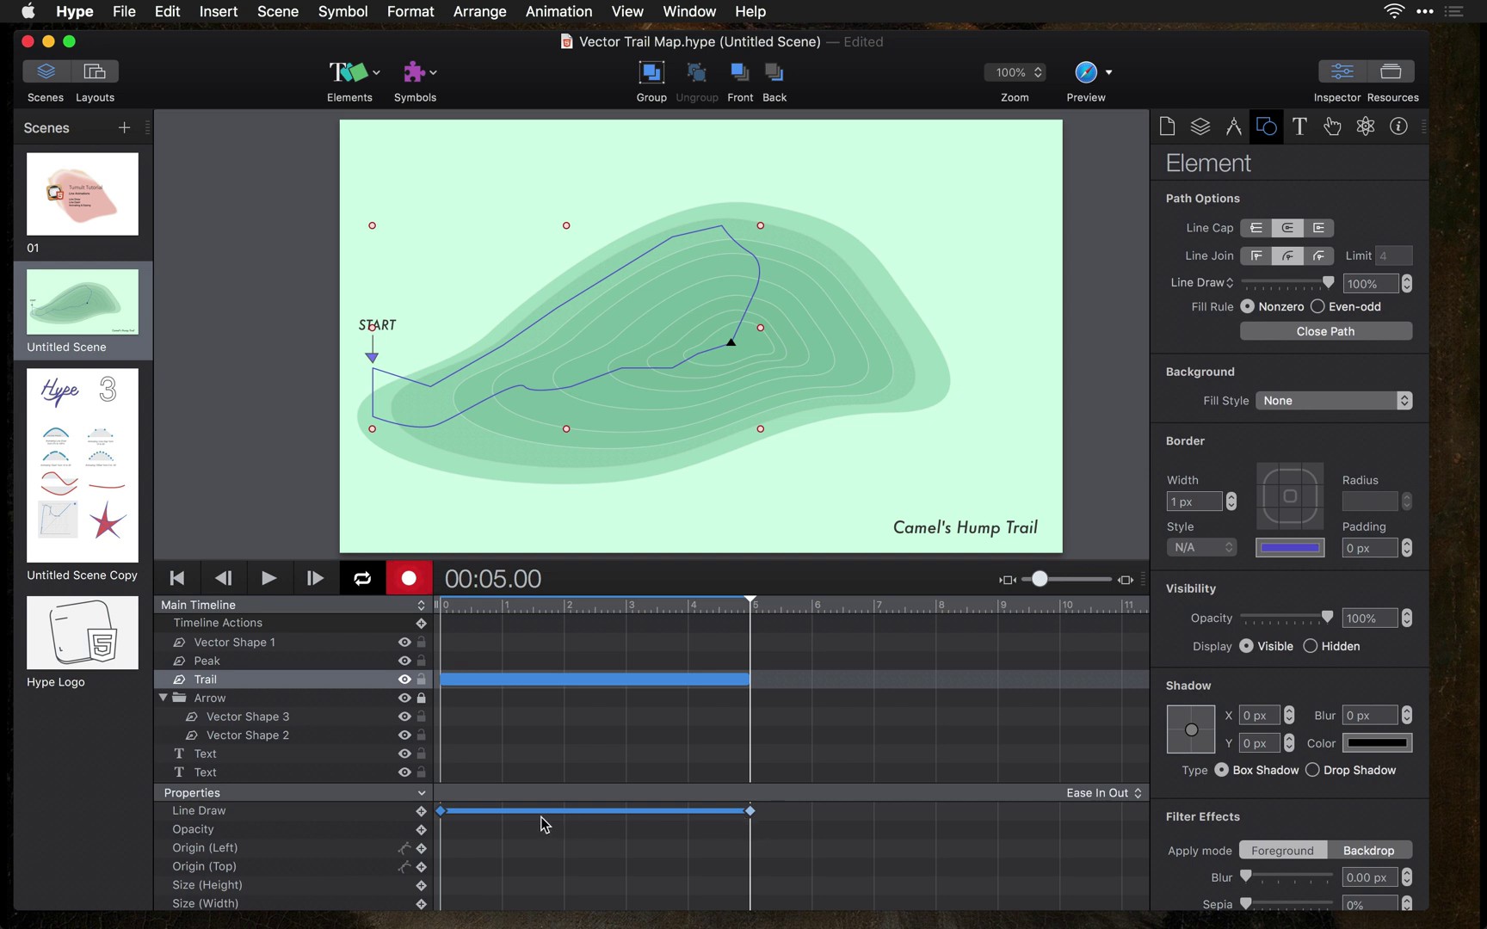
{"action": "left_click", "coordinate": [442, 812]}
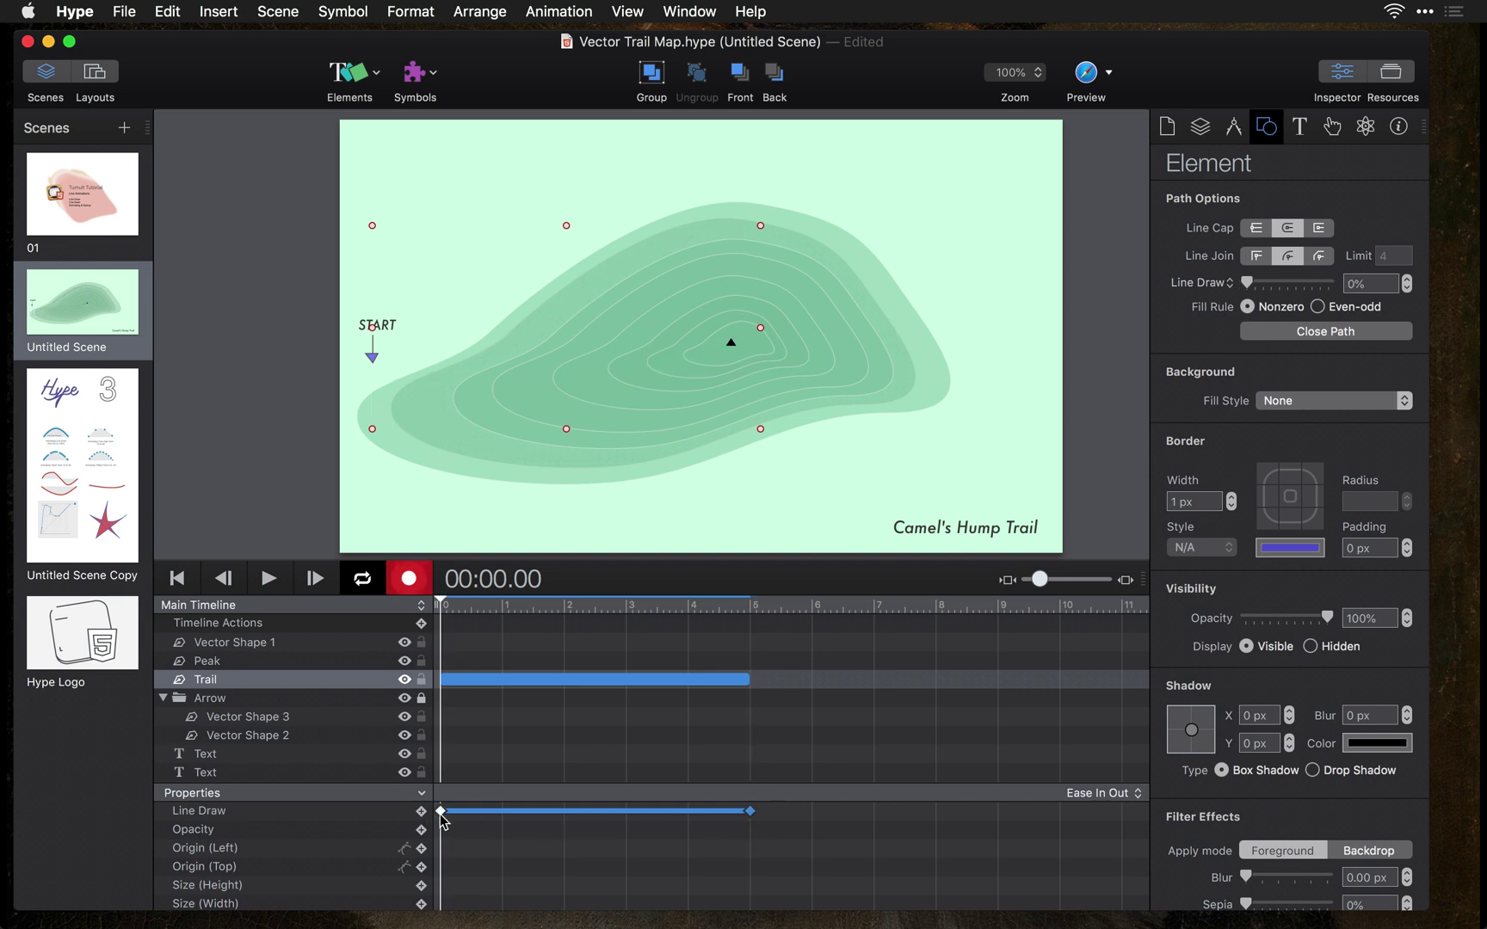
{"action": "left_click", "coordinate": [750, 812]}
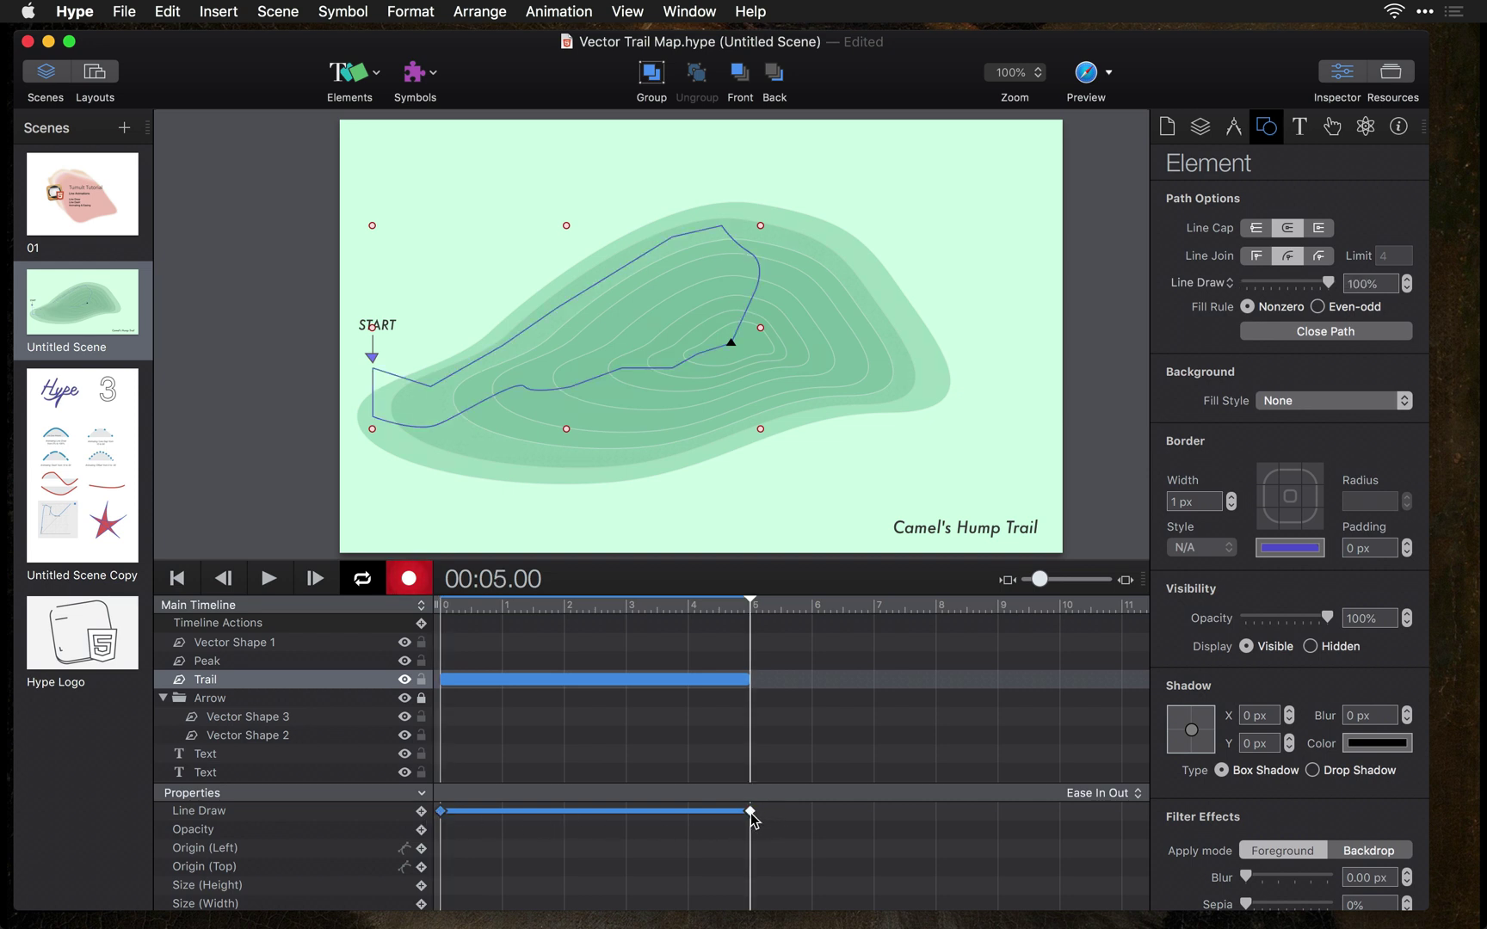
{"action": "left_click_drag", "start_coordinate": [731, 605], "coordinate": [400, 613]}
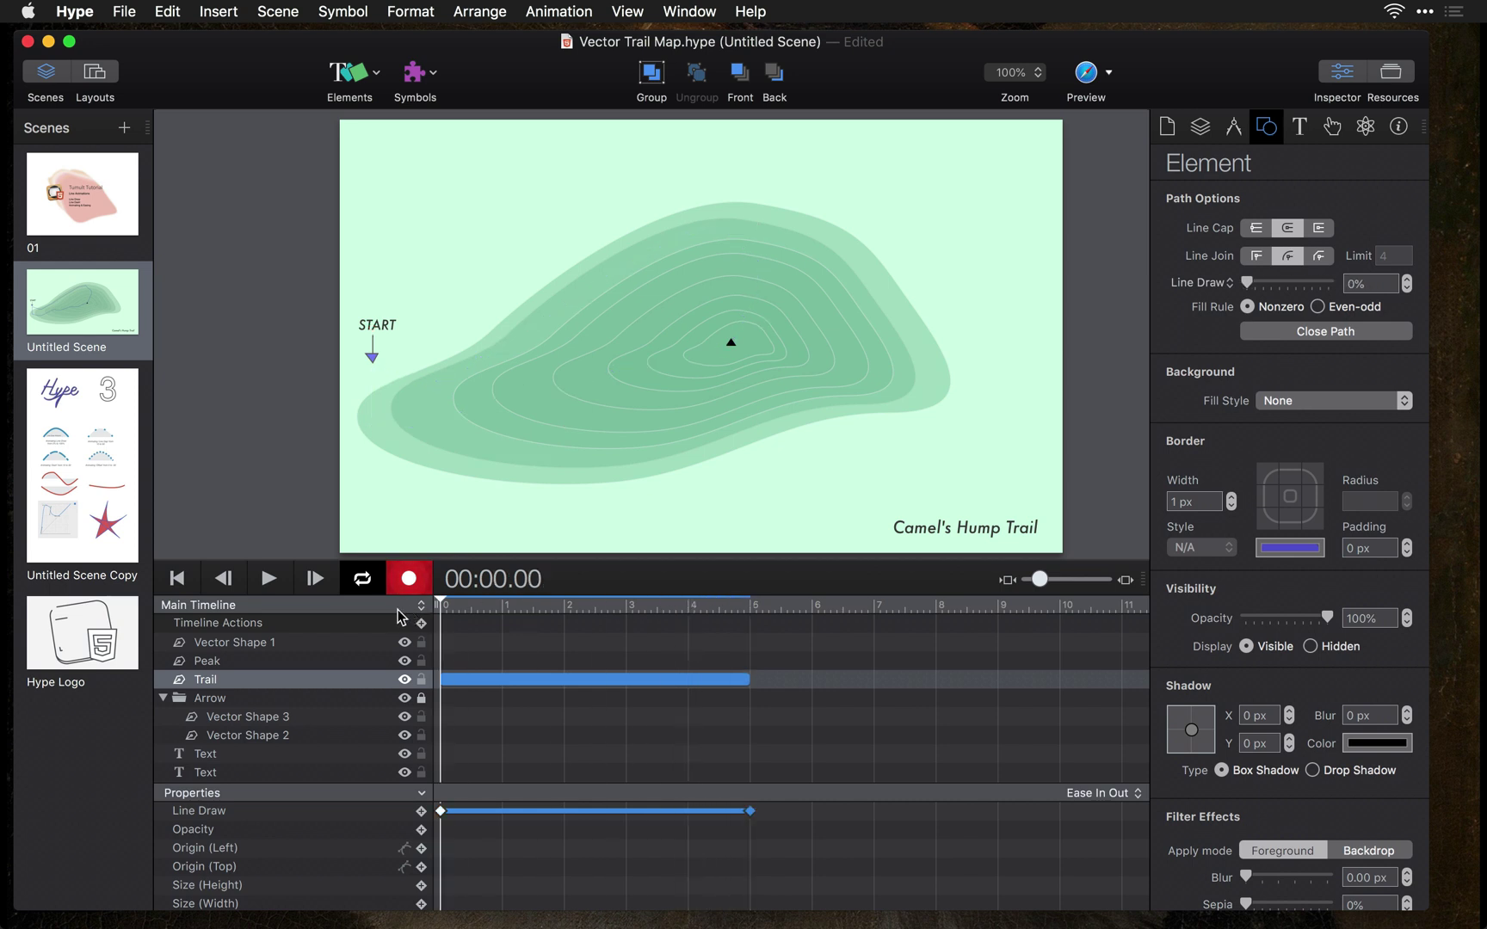
{"action": "left_click", "coordinate": [1121, 795]}
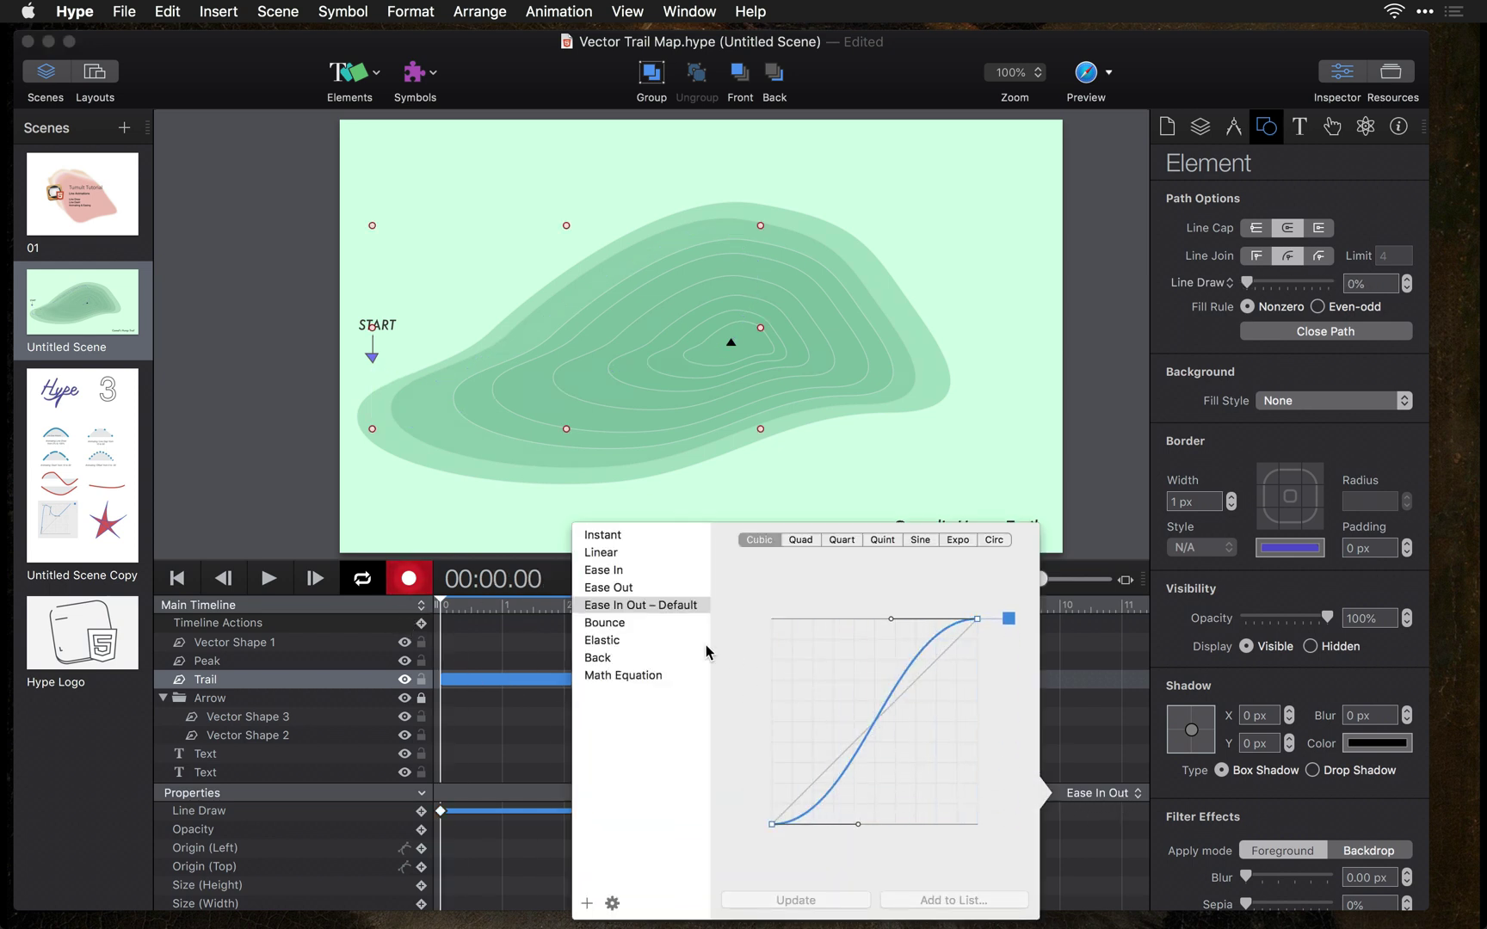
- Switch the Trail animation's easing to Linear, play it back, then preview the scene in the browser
{"action": "left_click", "coordinate": [631, 556]}
{"action": "left_click", "coordinate": [288, 443]}
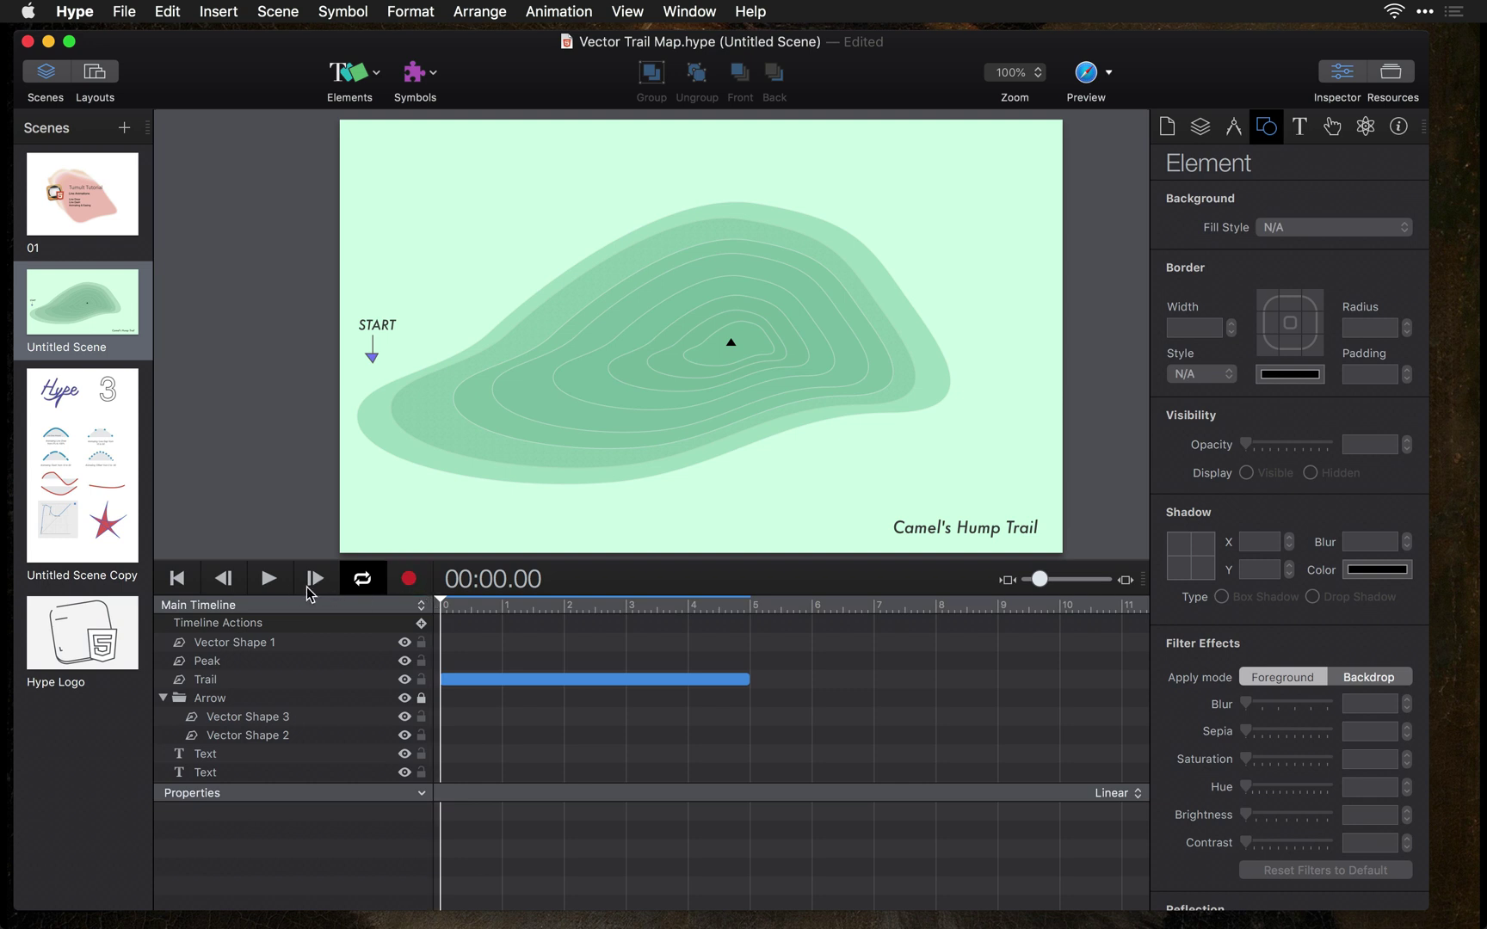
{"action": "left_click", "coordinate": [270, 579]}
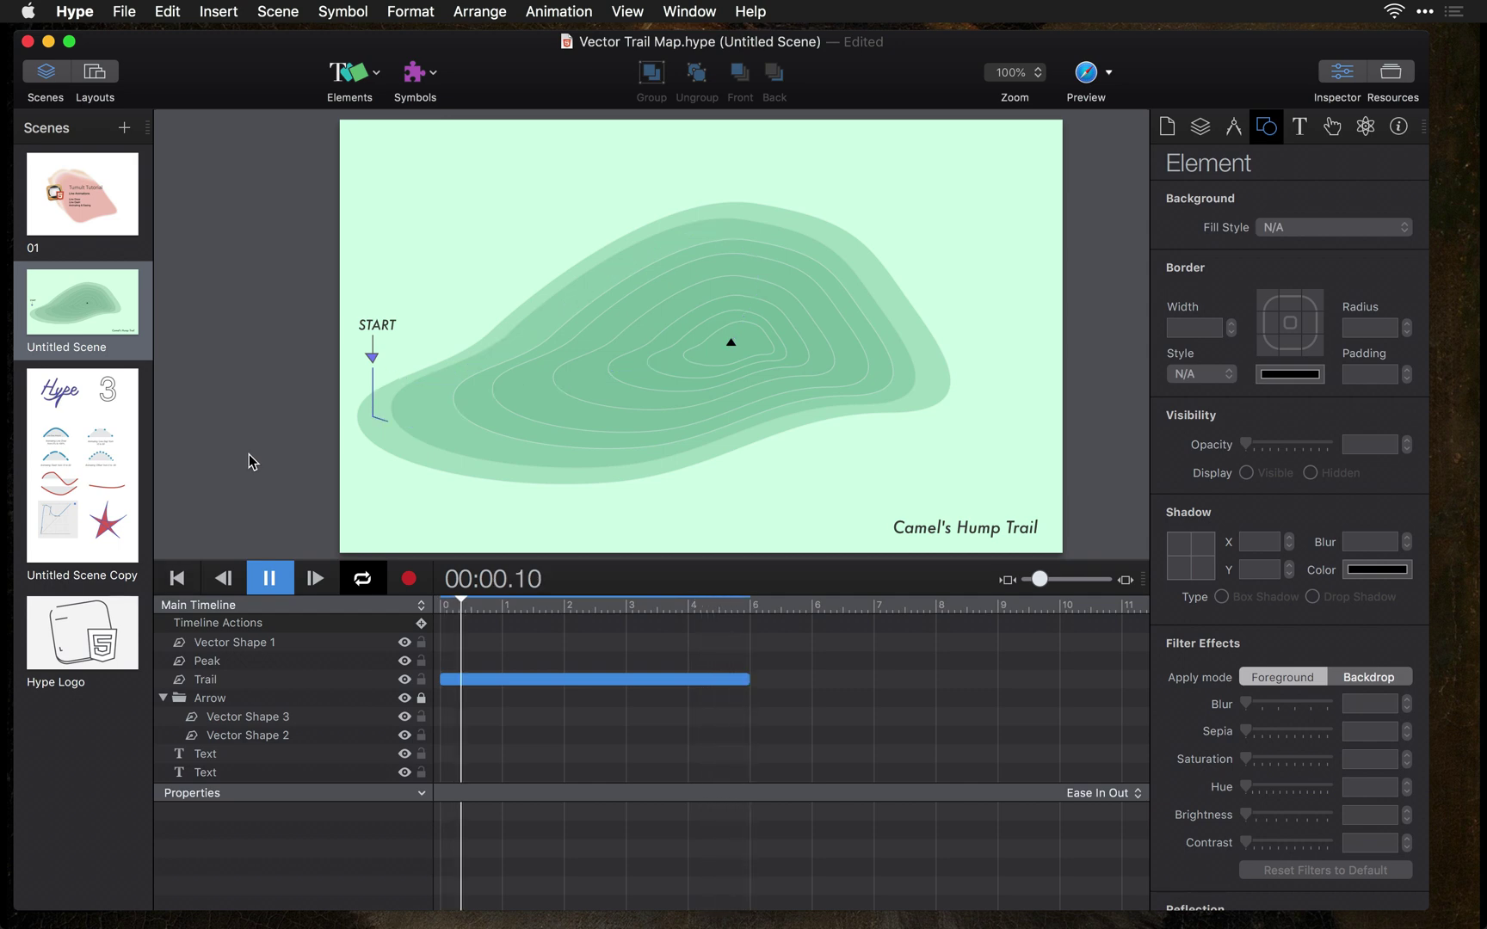
{"action": "key", "text": "space"}
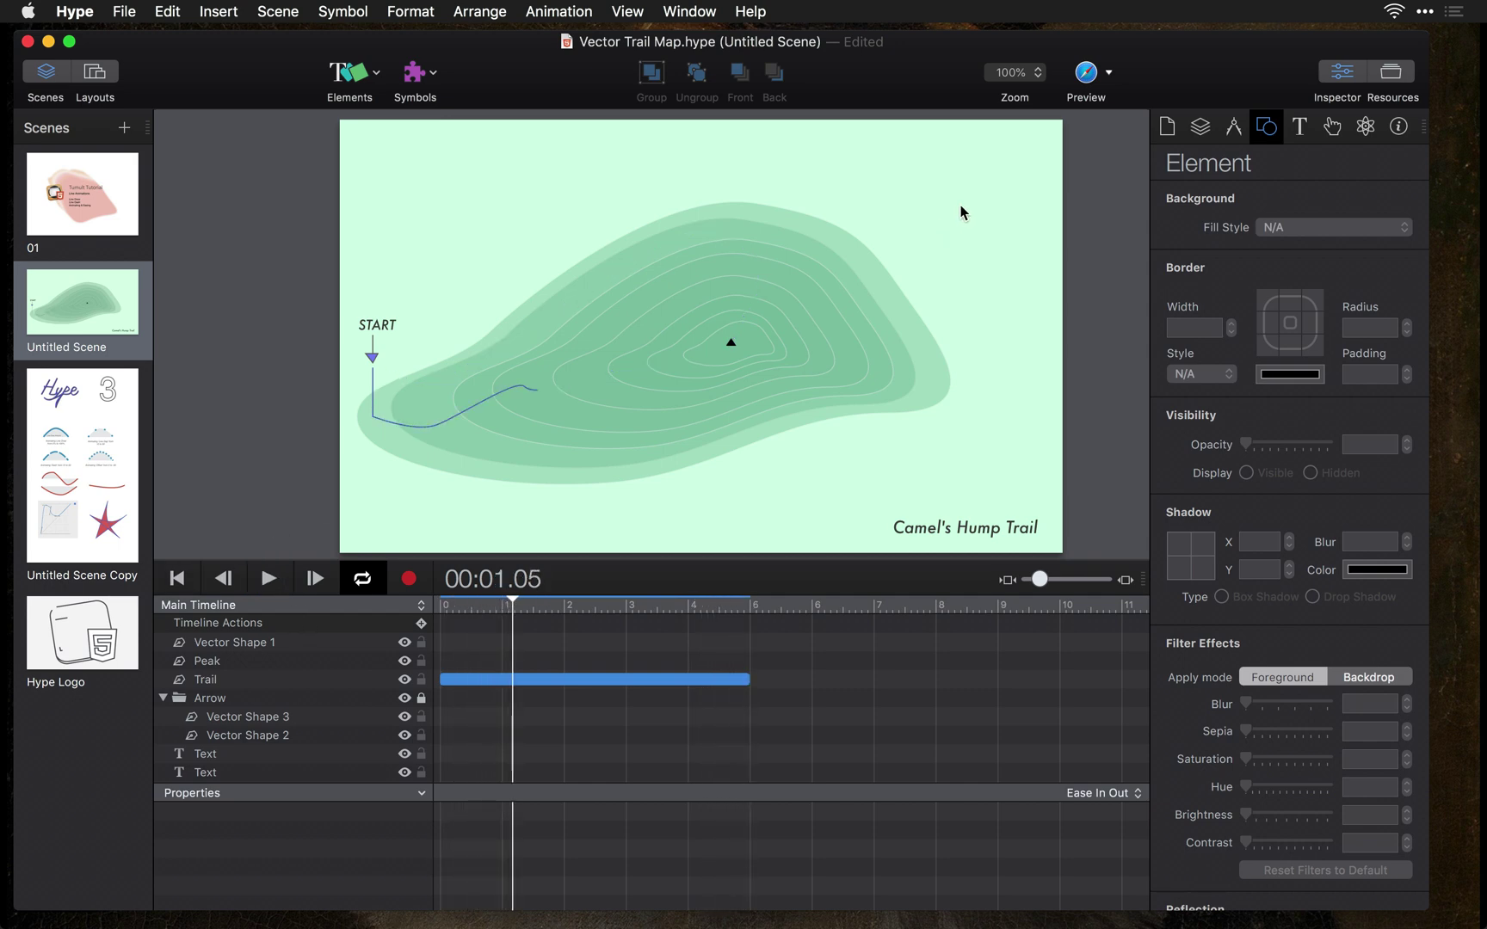
{"action": "key", "text": "super+r"}
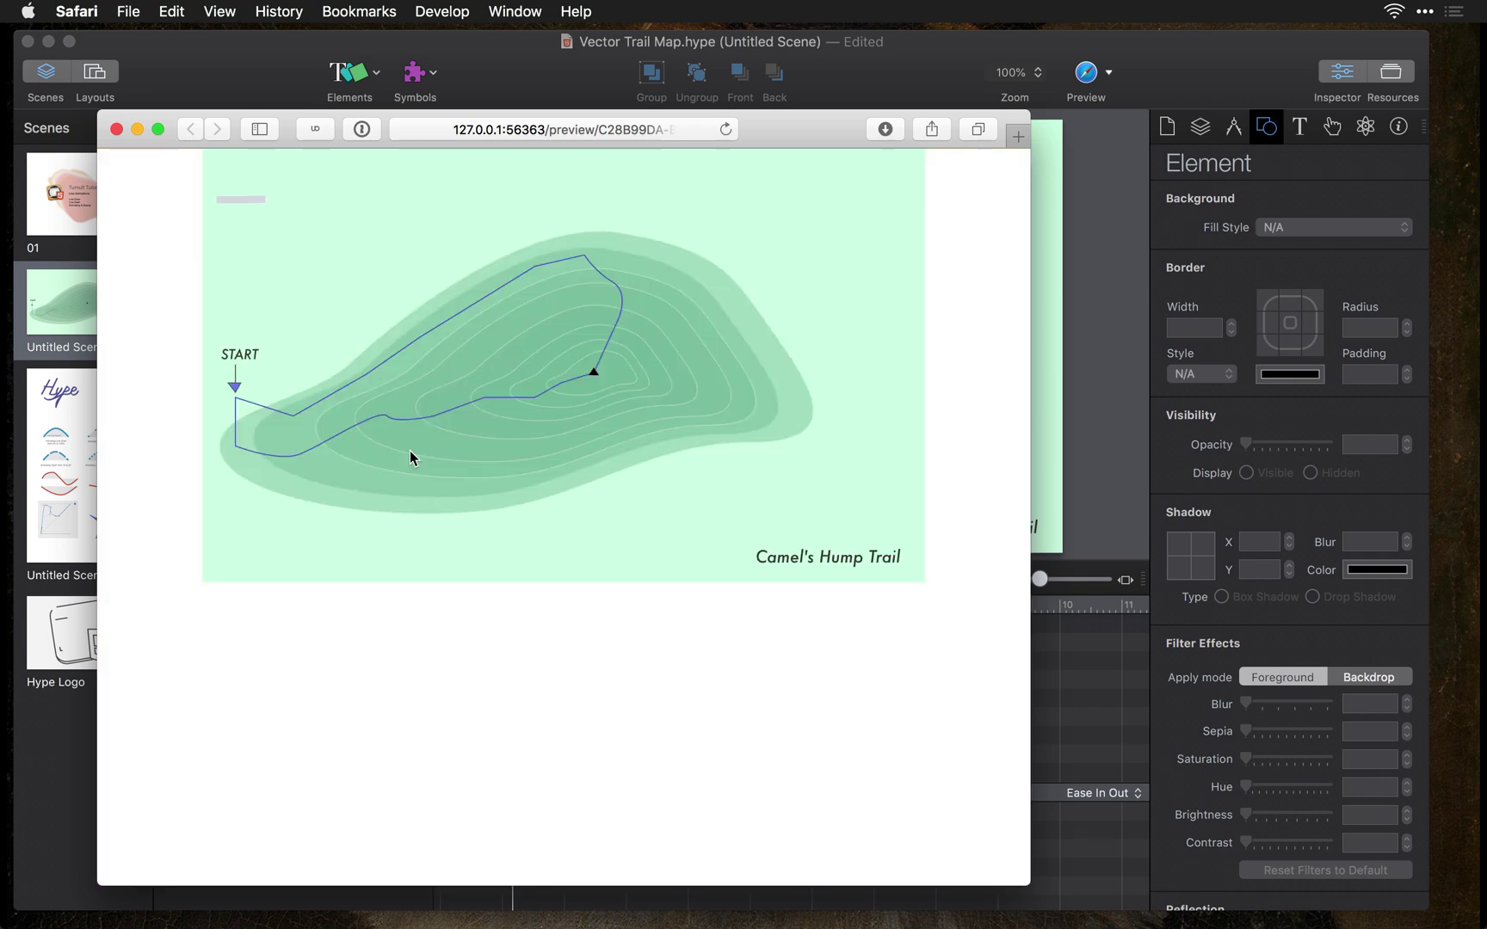
- Watch the Safari preview draw the blue trail to the peak, then return to Tumult Hype
{"action": "left_click", "coordinate": [1146, 43]}
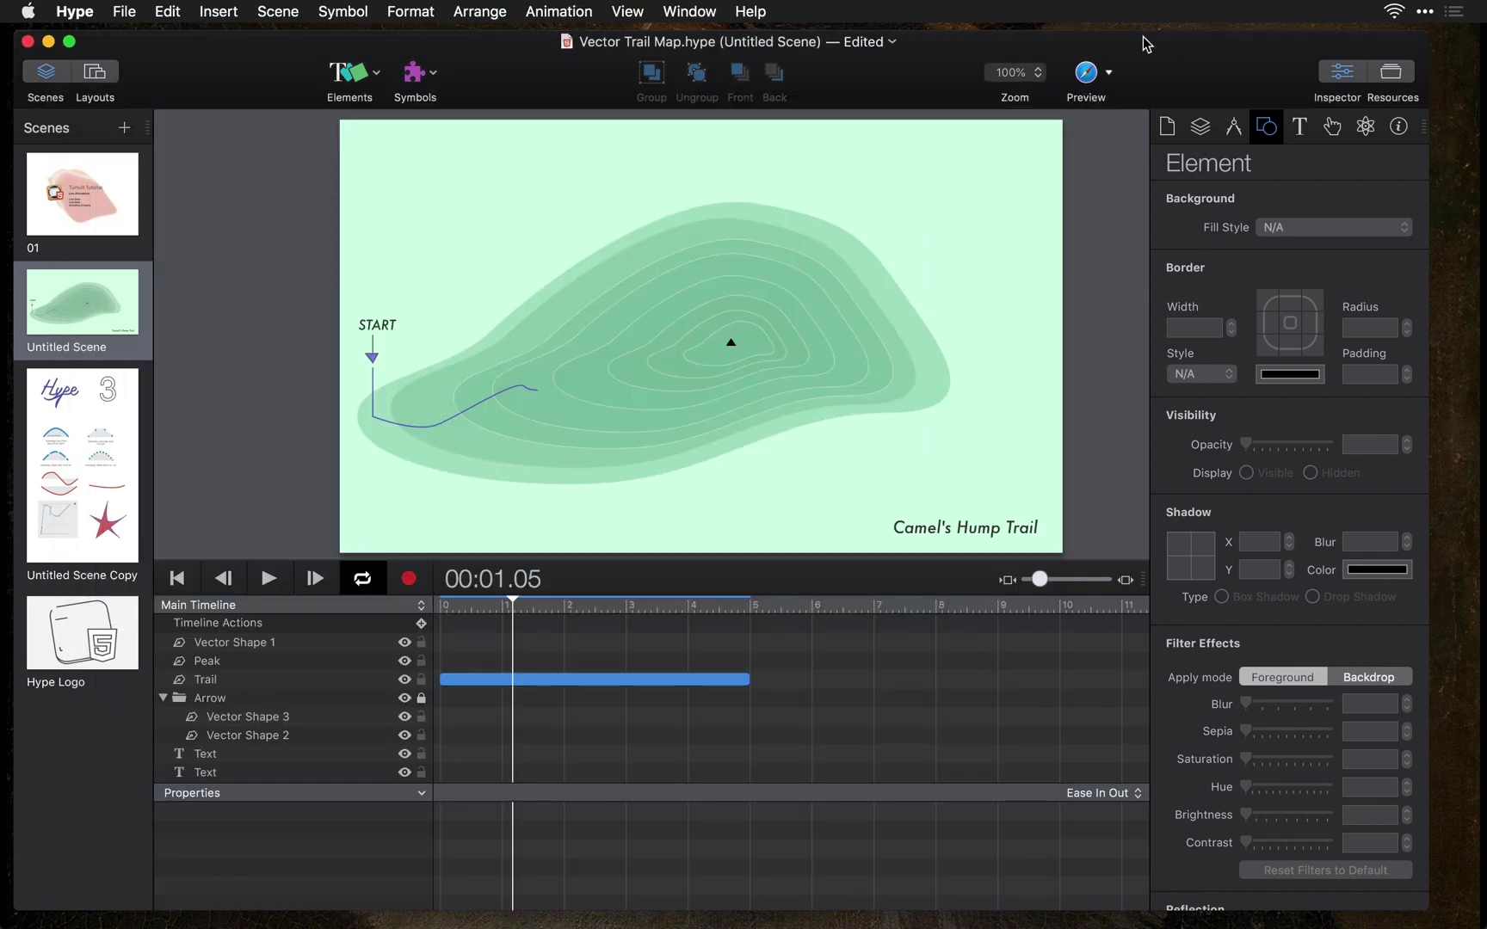
- In the Untitled Scene Copy demo, select the Line Gap arc and keep its path on Line Dash
{"action": "left_click", "coordinate": [77, 431]}
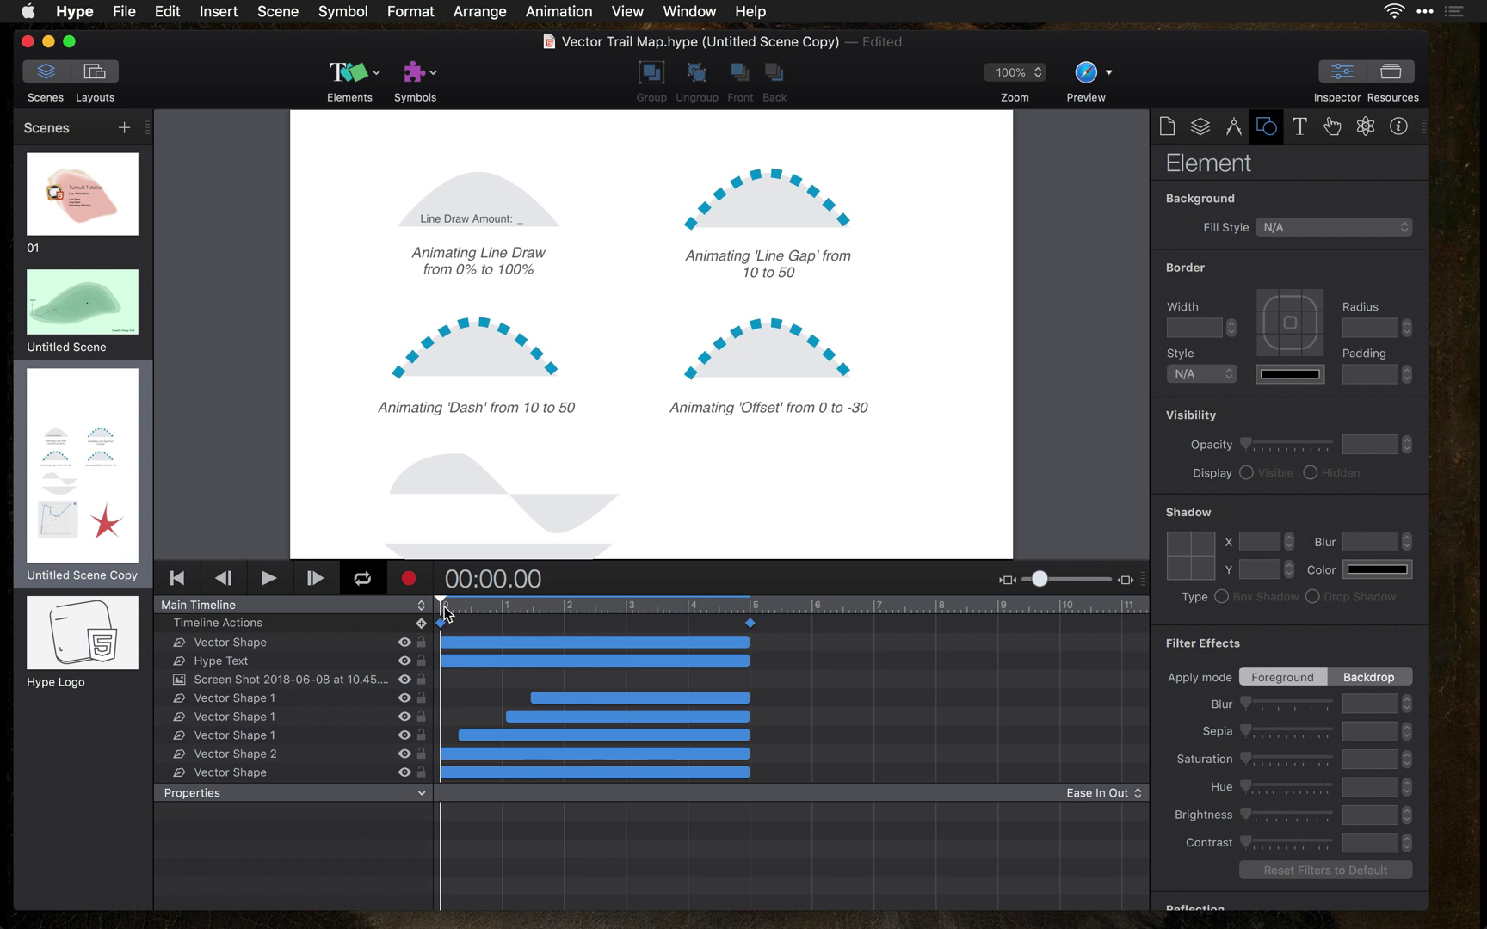
{"action": "left_click_drag", "start_coordinate": [447, 612], "coordinate": [634, 616]}
{"action": "left_click", "coordinate": [464, 185]}
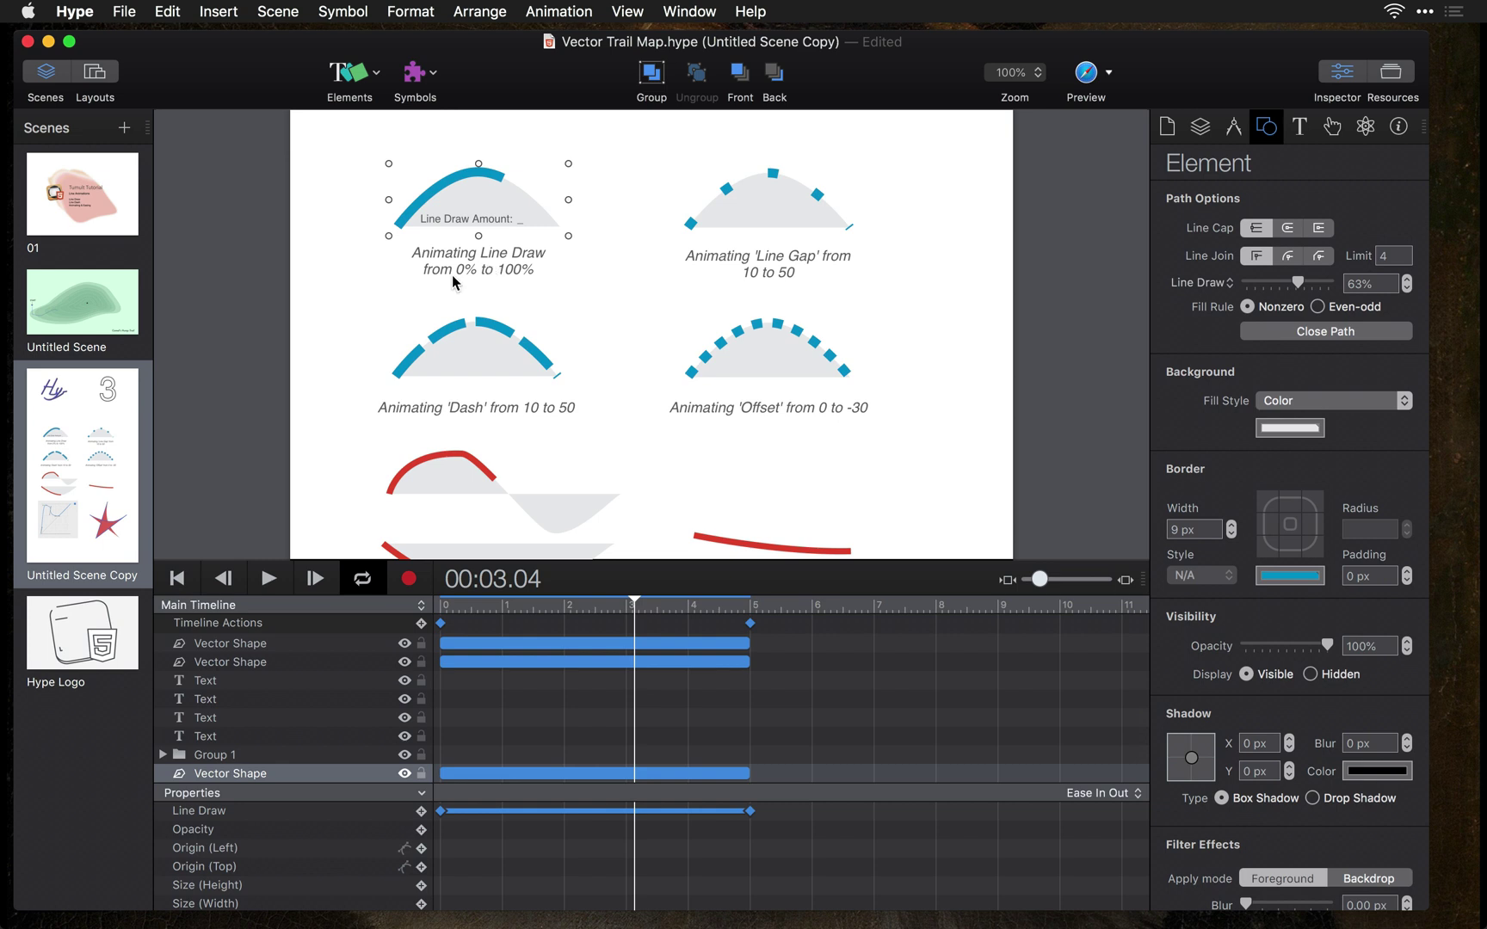
{"action": "mouse_move", "coordinate": [627, 610]}
{"action": "left_mouse_down"}
{"action": "mouse_move", "coordinate": [527, 617]}
{"action": "mouse_move", "coordinate": [605, 616]}
{"action": "left_mouse_up"}
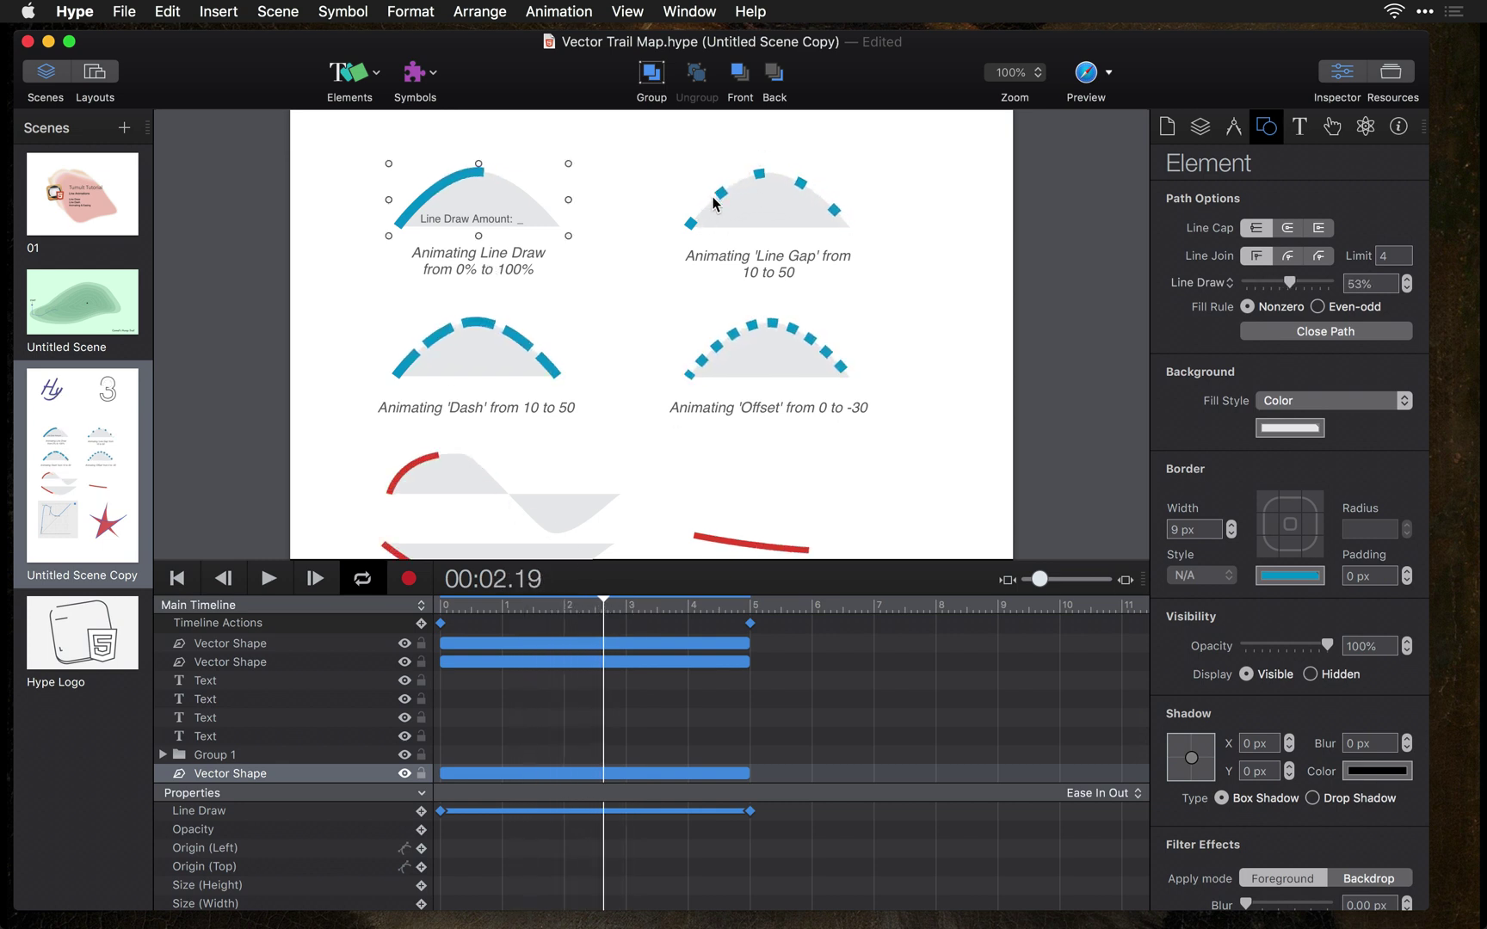
{"action": "left_click", "coordinate": [780, 203]}
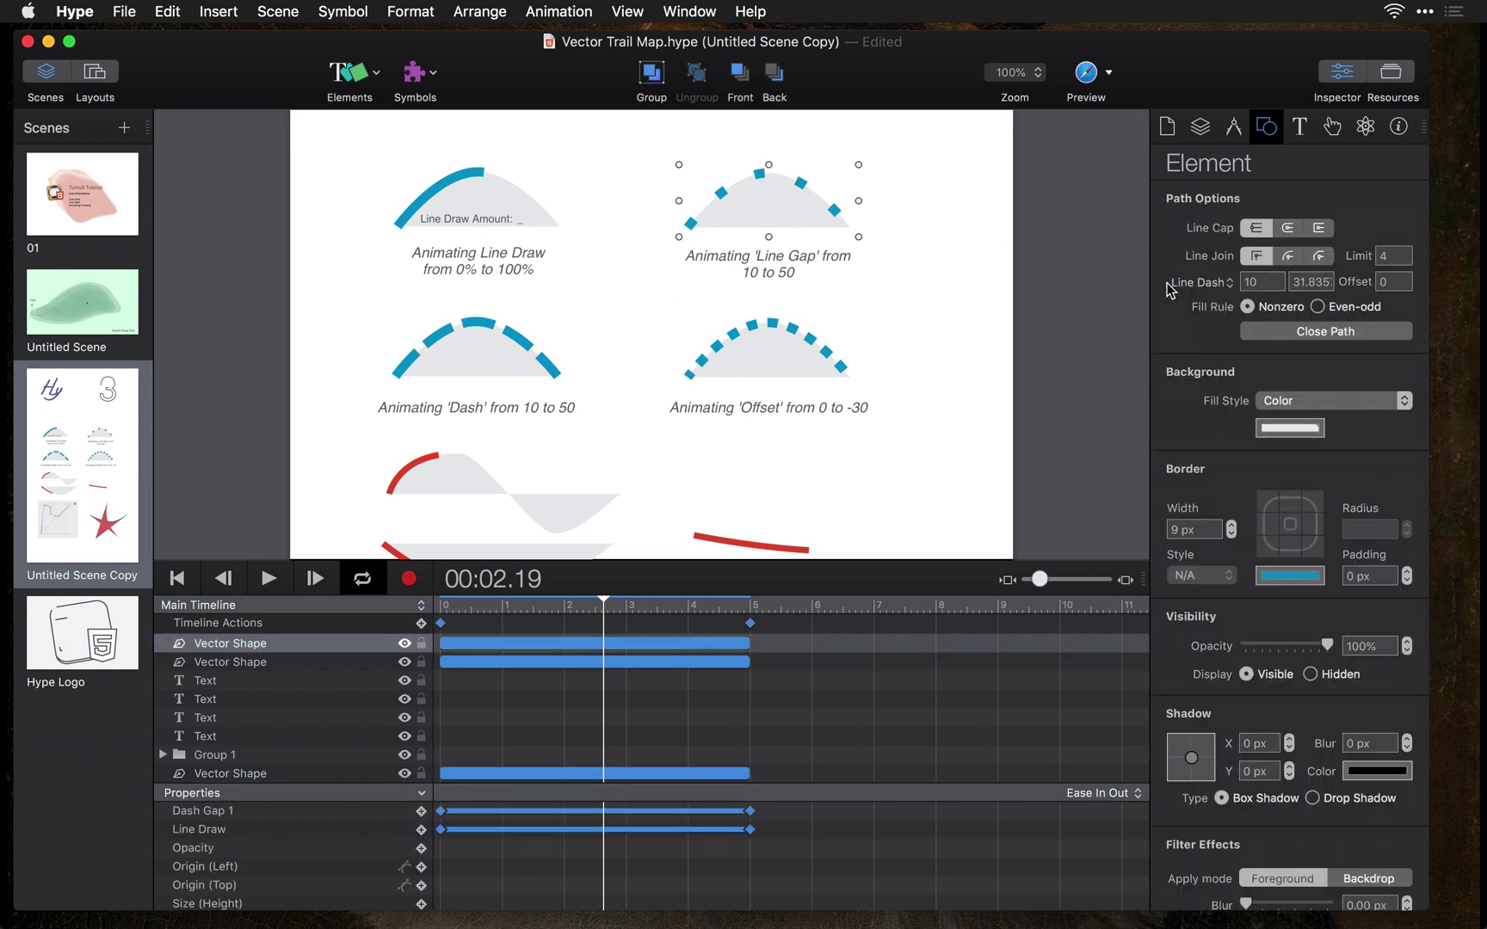
{"action": "left_click", "coordinate": [1222, 284]}
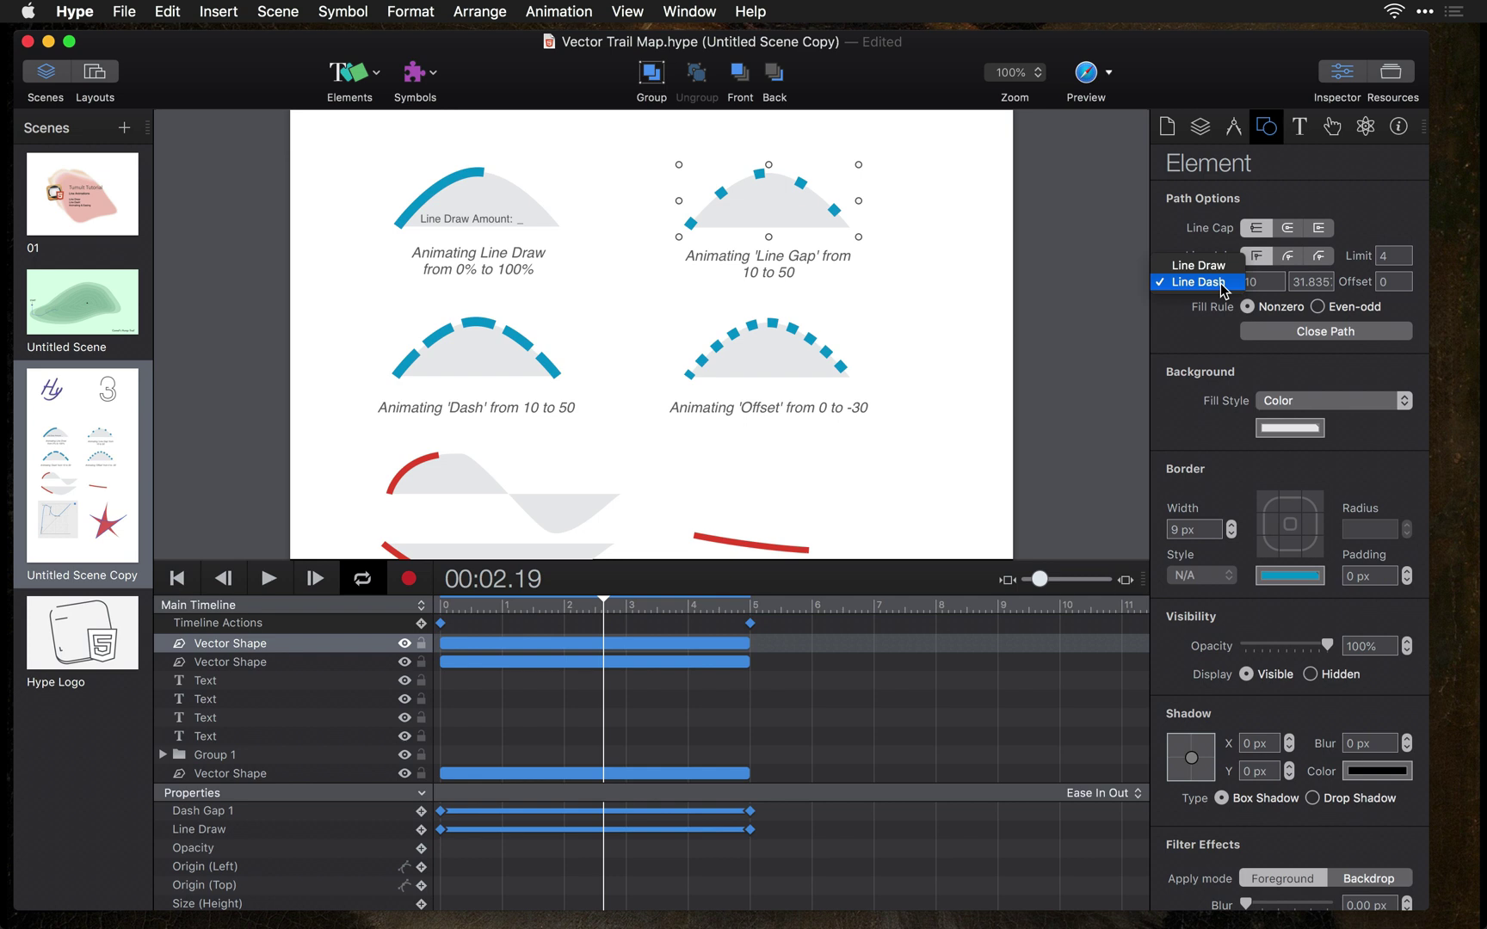
{"action": "left_click", "coordinate": [1224, 288]}
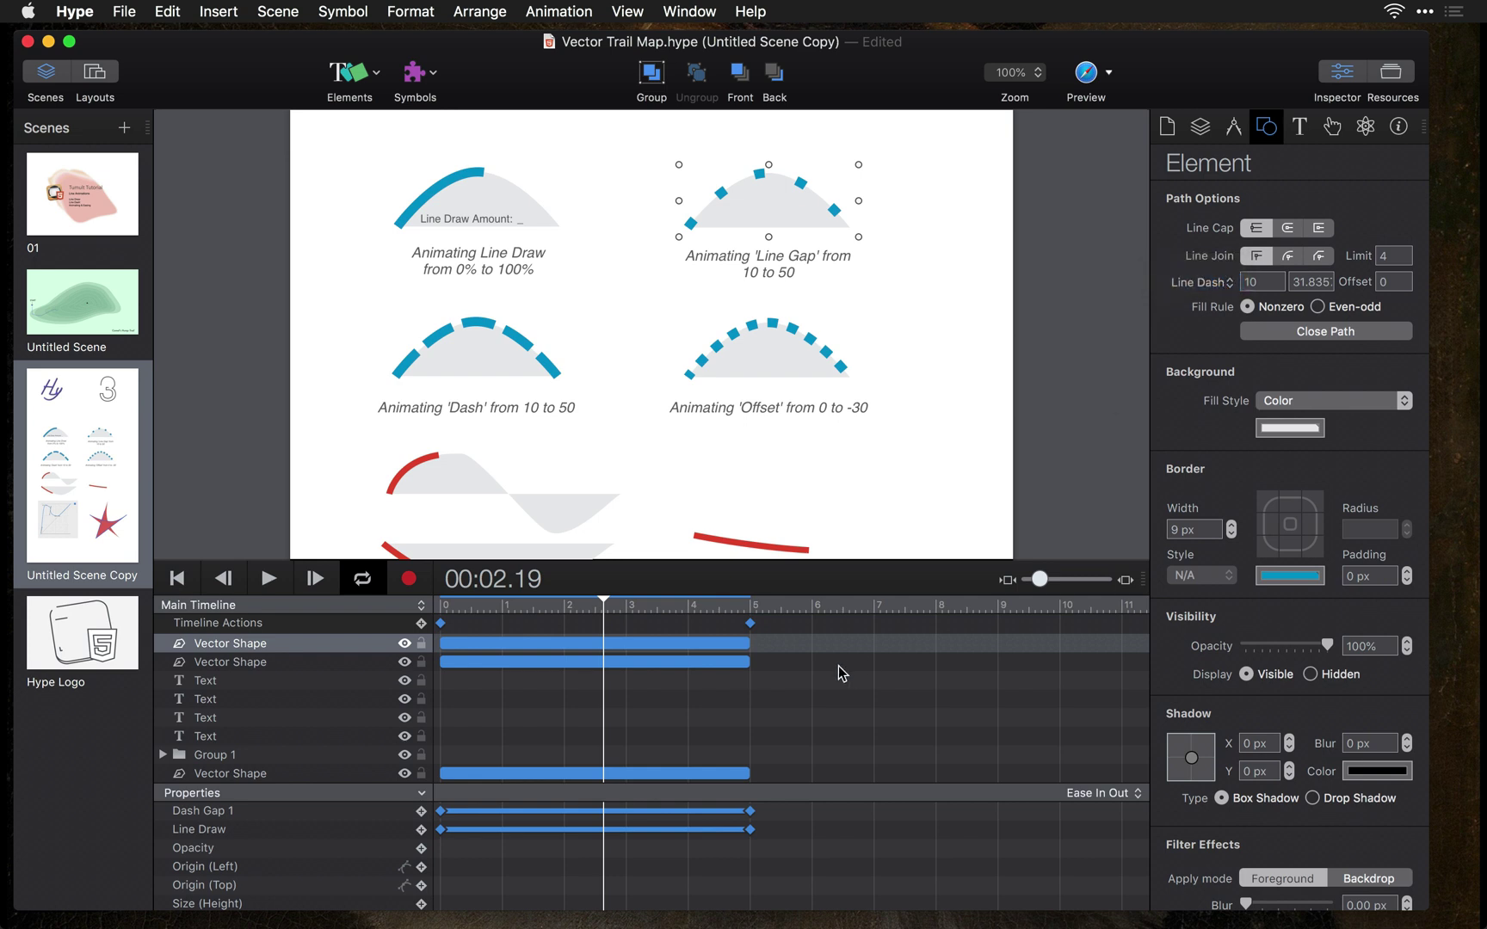
- Scrub the timeline back and forth to preview the dash and draw animations, ending at 00:05.00
{"action": "mouse_move", "coordinate": [597, 607]}
{"action": "left_mouse_down"}
{"action": "mouse_move", "coordinate": [439, 613]}
{"action": "mouse_move", "coordinate": [751, 618]}
{"action": "mouse_move", "coordinate": [649, 608]}
{"action": "left_mouse_up"}
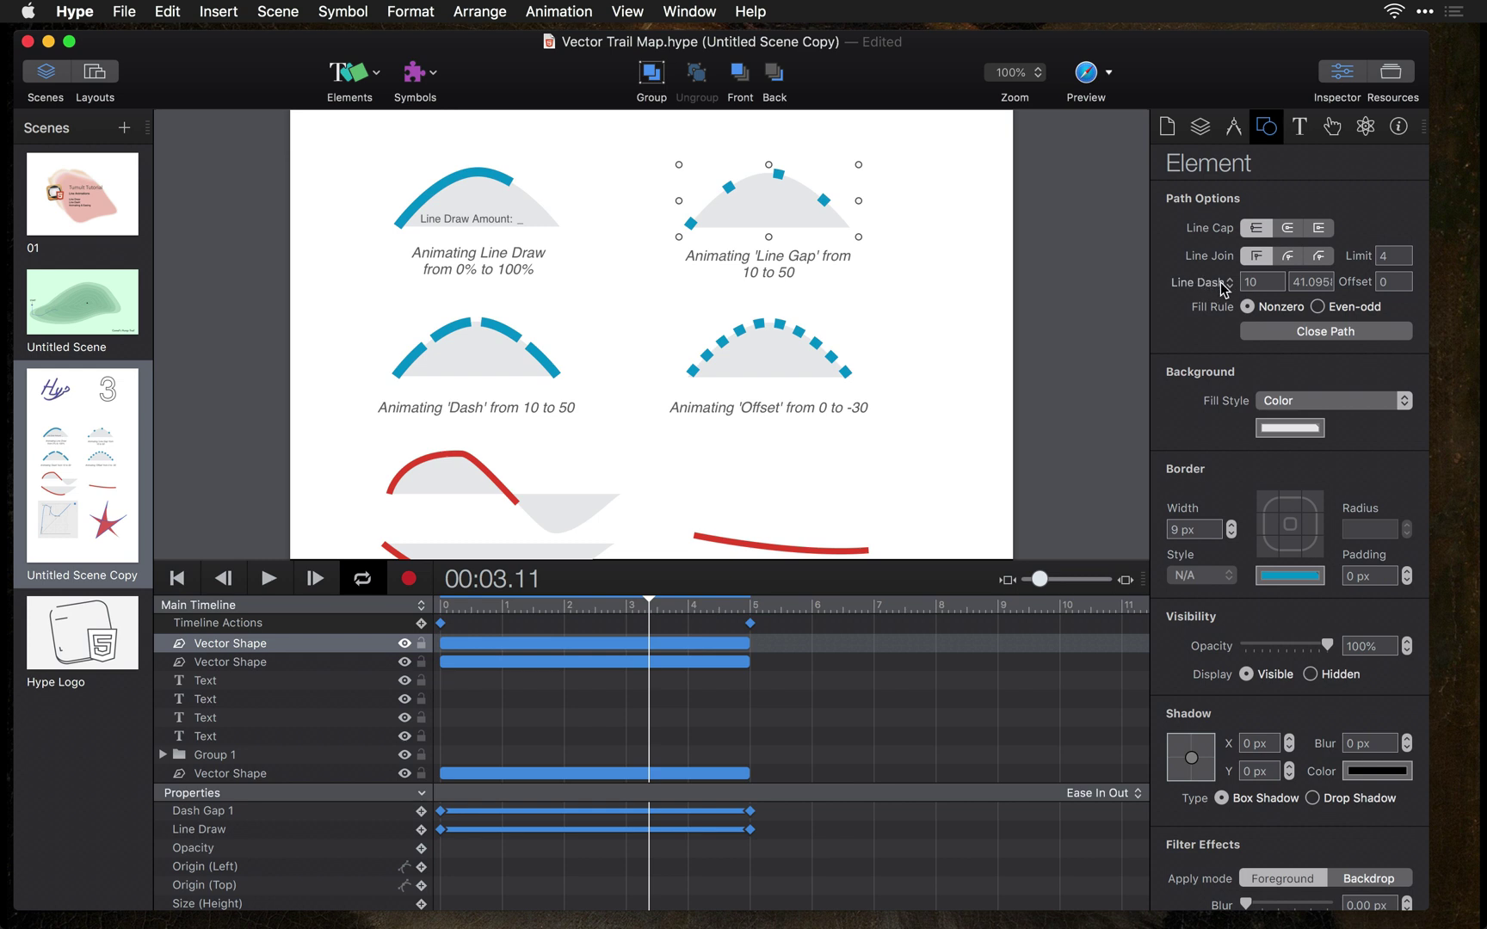
{"action": "mouse_move", "coordinate": [1227, 290]}
{"action": "mouse_move", "coordinate": [650, 602]}
{"action": "left_mouse_down"}
{"action": "mouse_move", "coordinate": [547, 608]}
{"action": "mouse_move", "coordinate": [682, 608]}
{"action": "mouse_move", "coordinate": [628, 600]}
{"action": "left_mouse_up"}
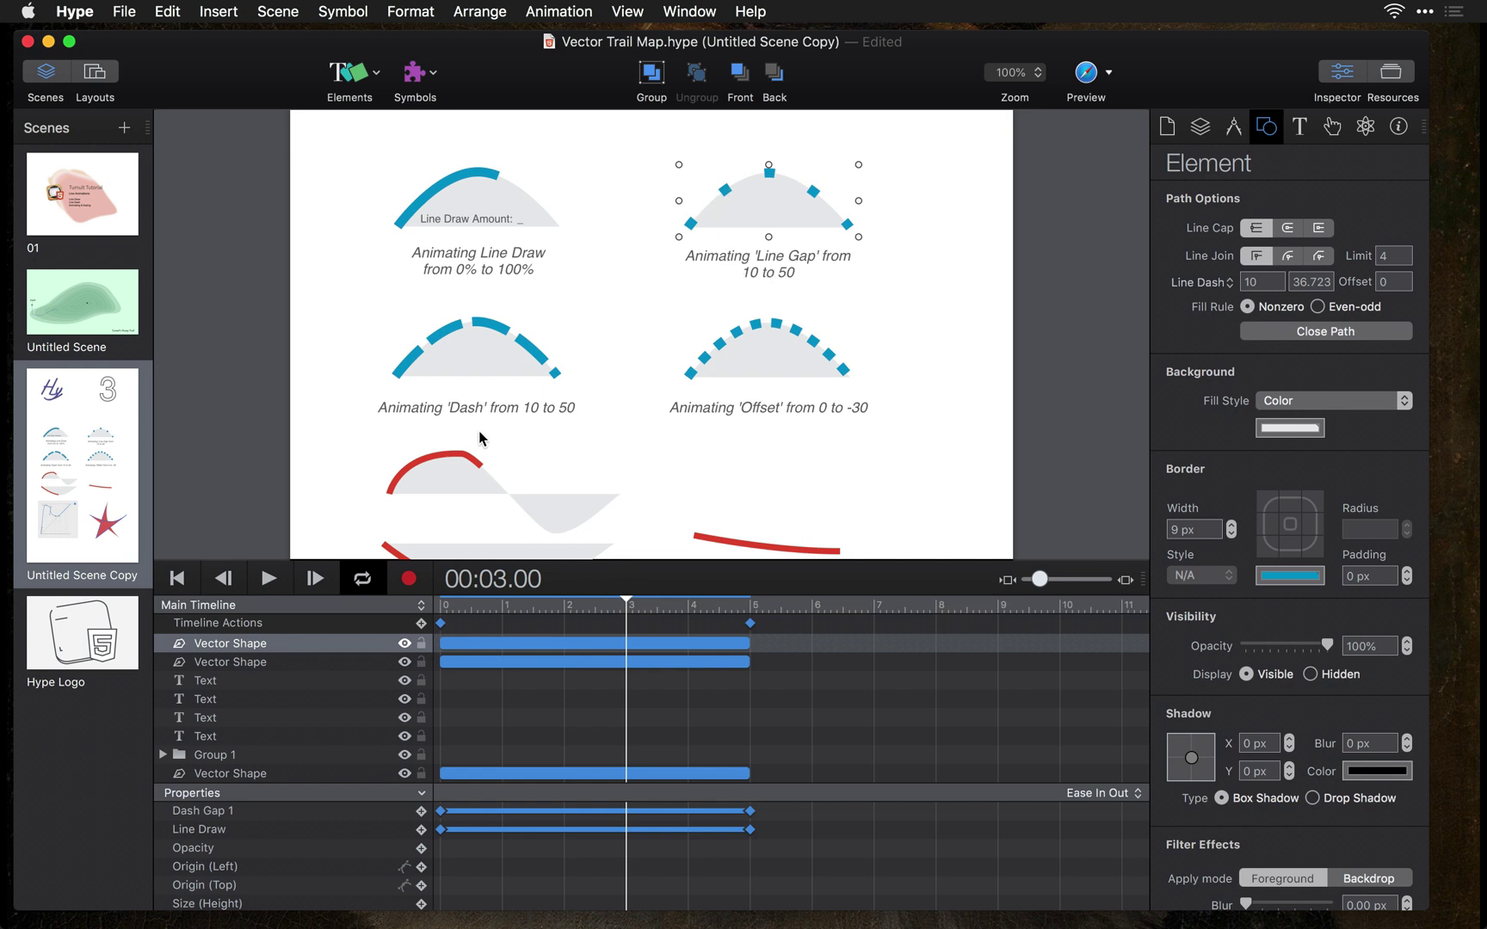
{"action": "left_click_drag", "start_coordinate": [469, 611], "coordinate": [572, 608]}
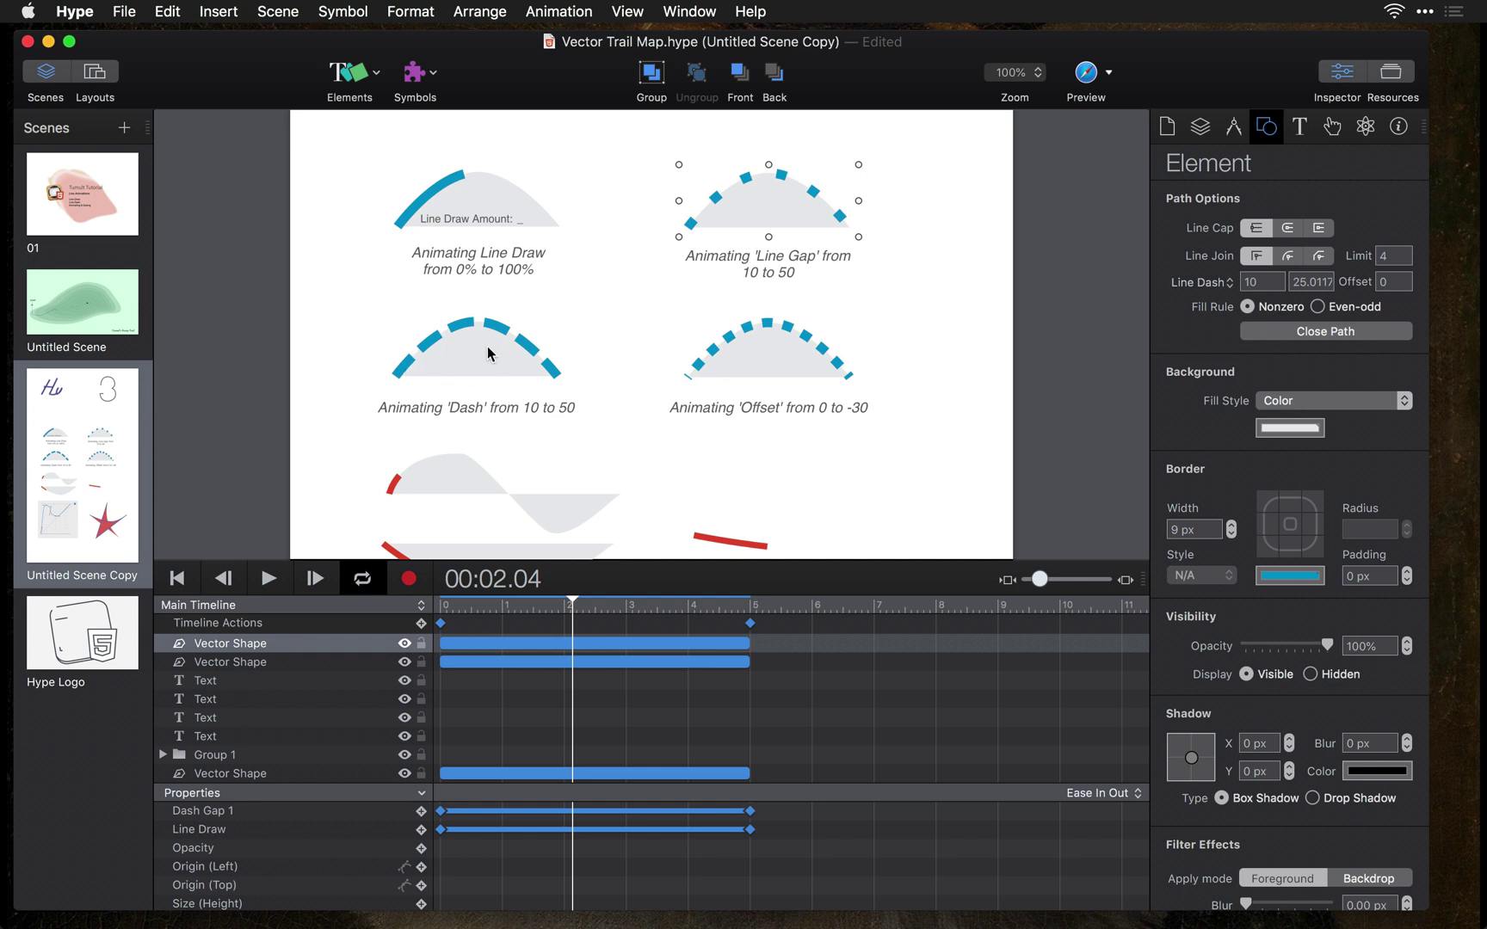
{"action": "left_click_drag", "start_coordinate": [558, 609], "coordinate": [673, 610]}
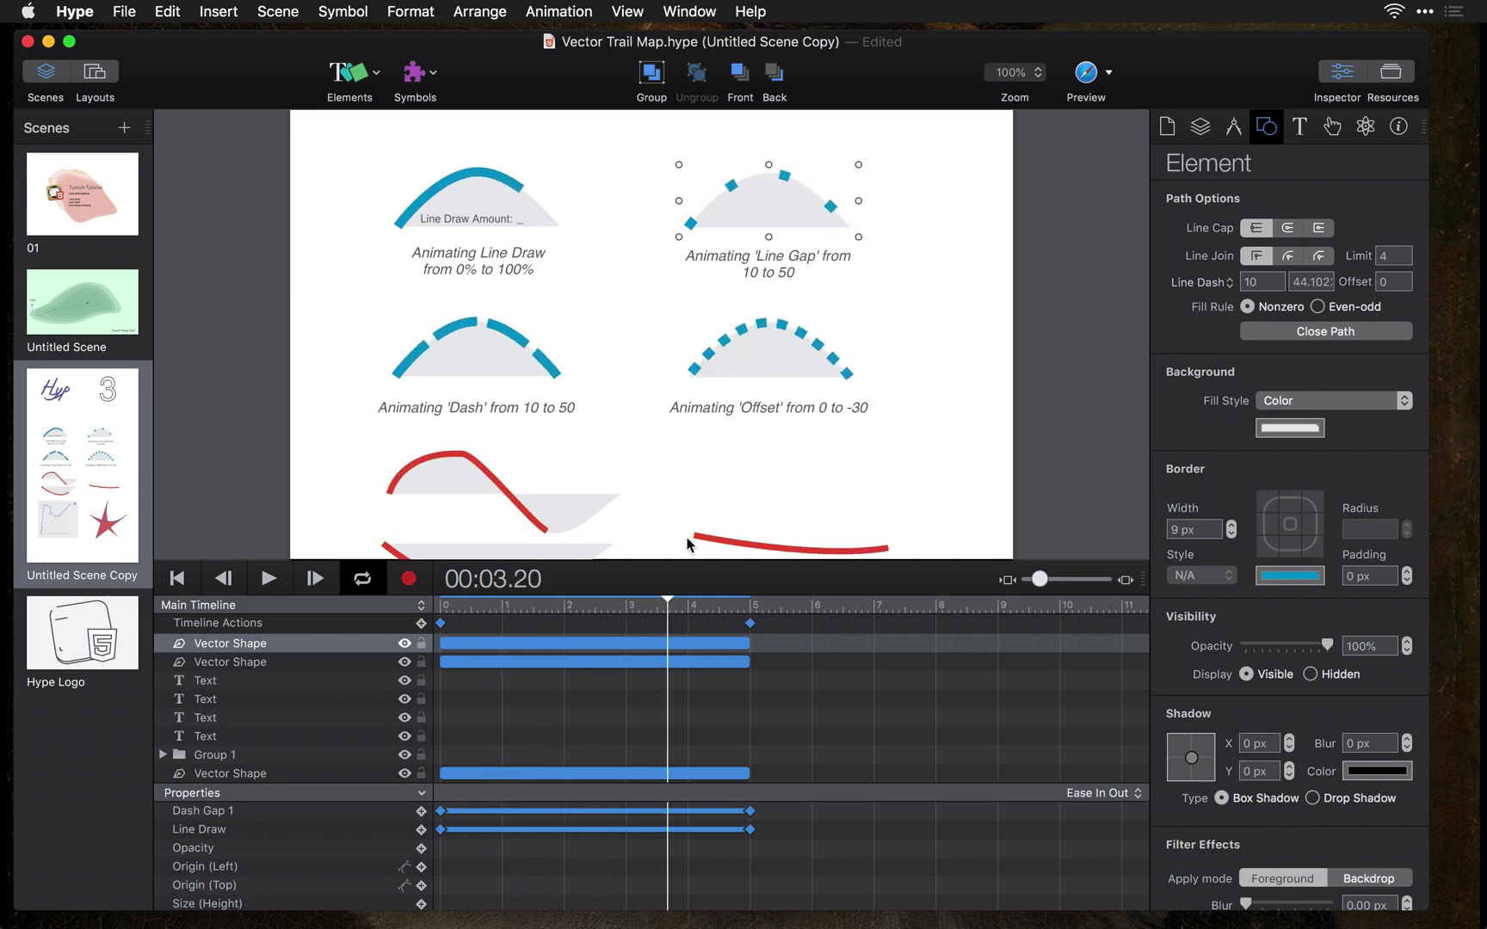
{"action": "left_click_drag", "start_coordinate": [664, 613], "coordinate": [755, 612]}
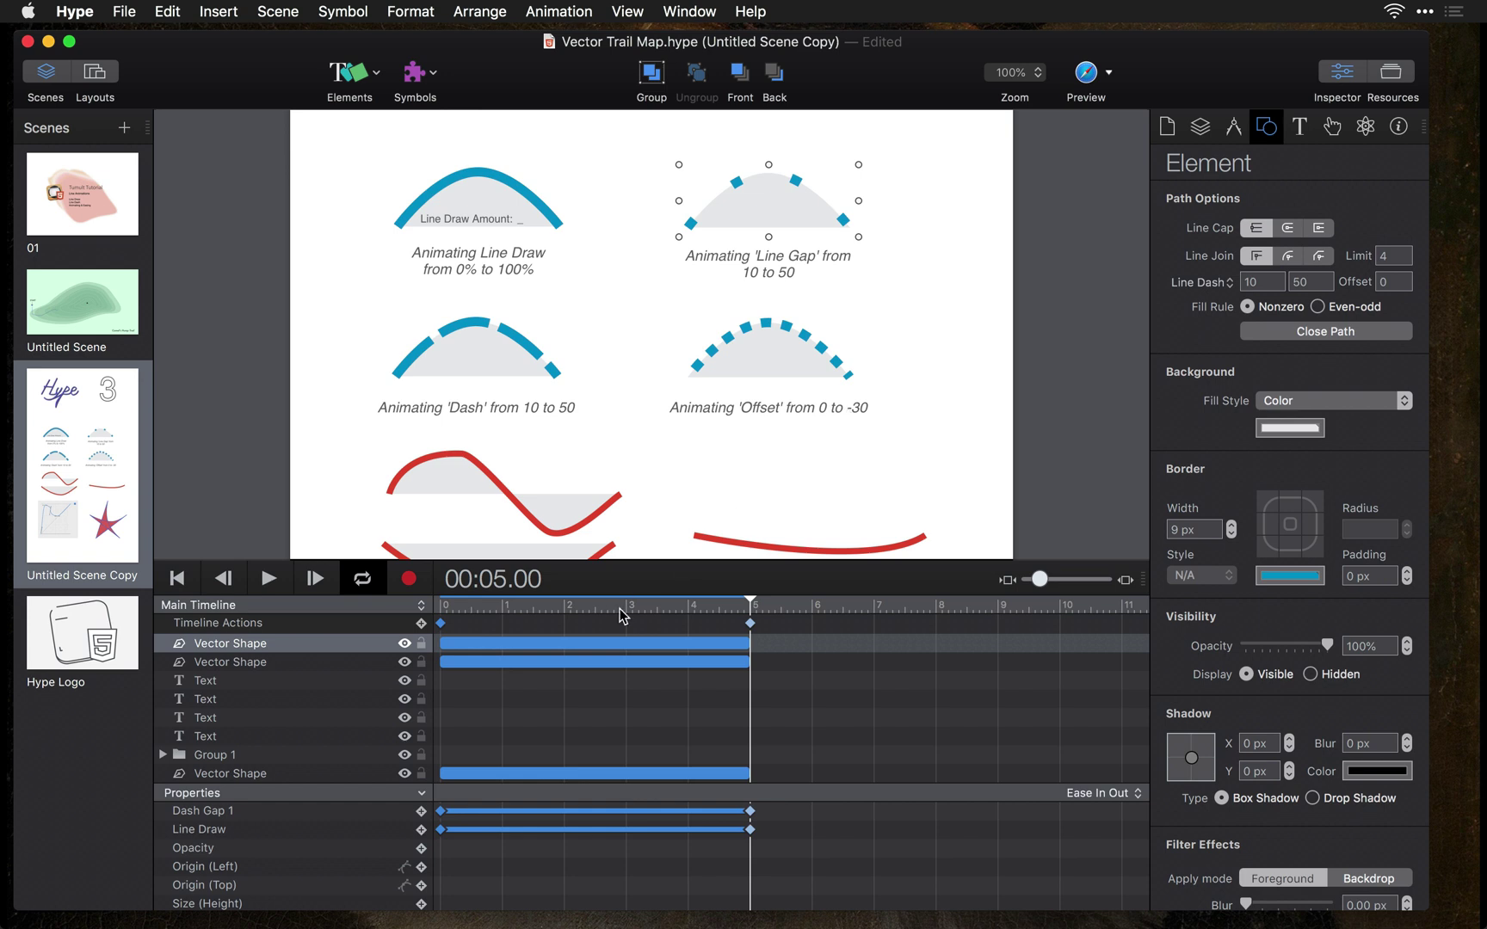
{"action": "mouse_move", "coordinate": [749, 605]}
{"action": "left_mouse_down"}
{"action": "mouse_move", "coordinate": [444, 607]}
{"action": "mouse_move", "coordinate": [751, 618]}
{"action": "left_mouse_up"}
- Select the dash length field, view the Firefox heart example, then return to the Hype document
{"action": "left_click", "coordinate": [1267, 281]}
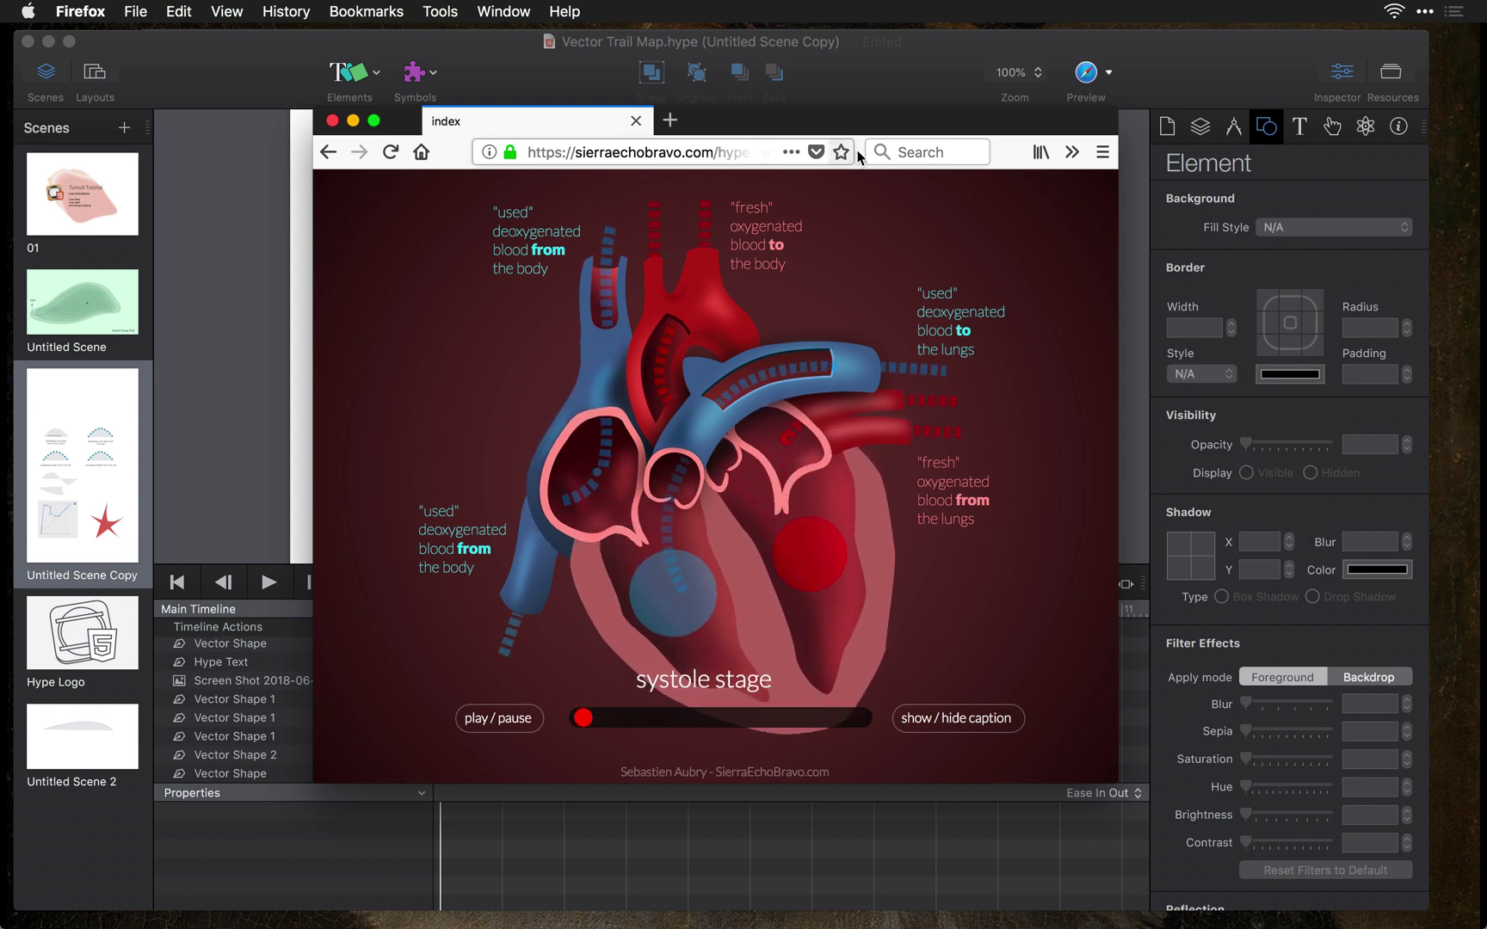
{"action": "key", "text": "super+Tab"}
{"action": "left_click", "coordinate": [1083, 291]}
- Close the lower red wave into a filled shape and move its start anchor to 69 px left, 736 px top
{"action": "scroll", "coordinate": [1066, 294], "scroll_direction": "down", "scroll_amount": 5}
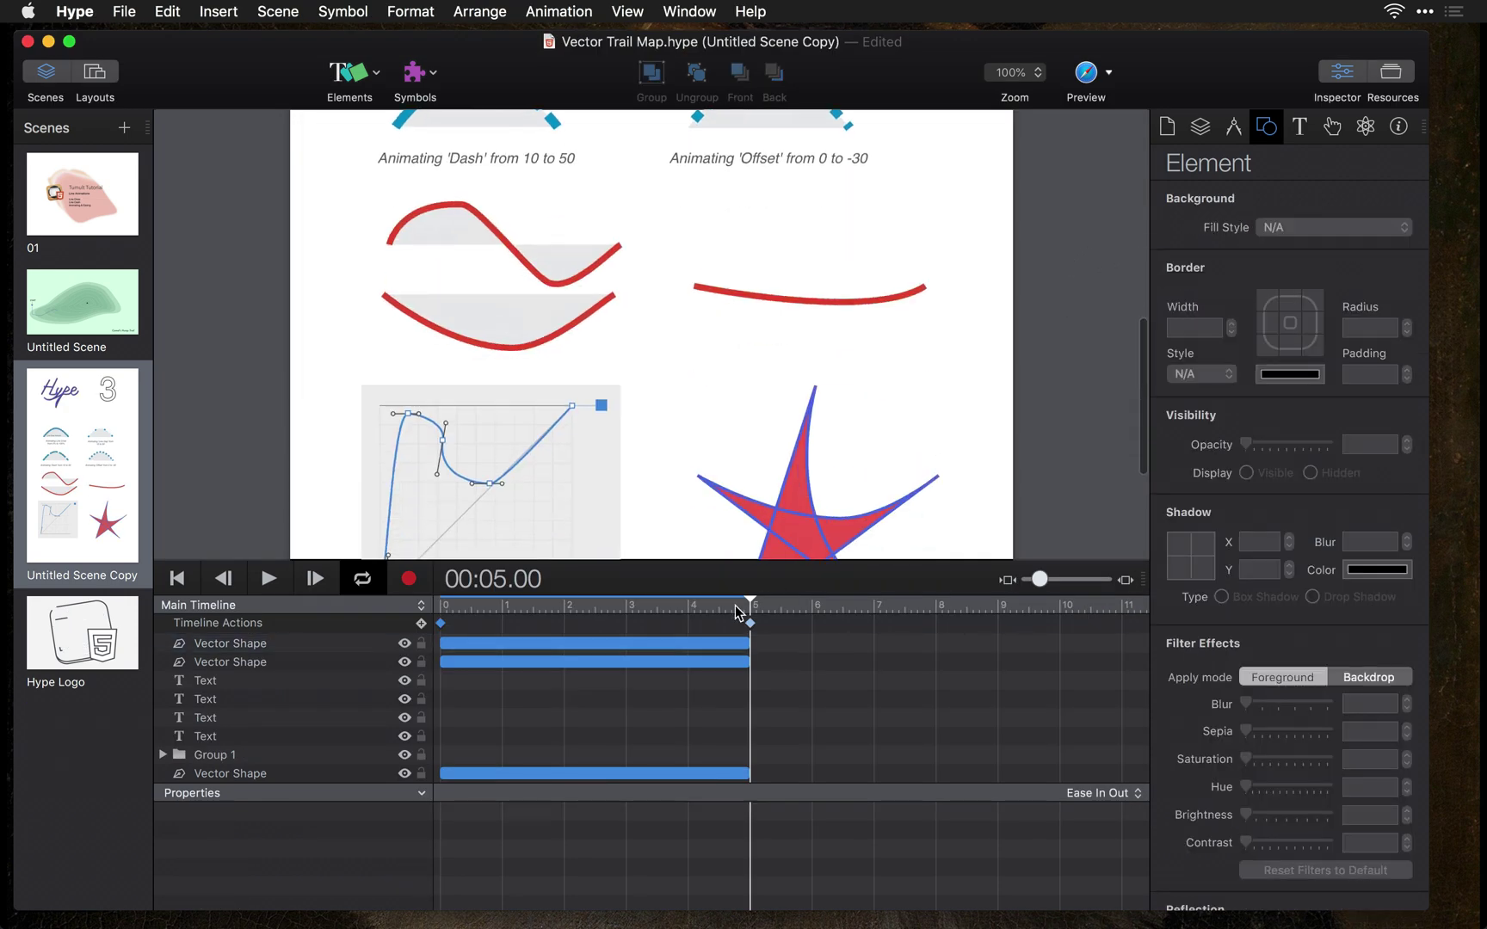
{"action": "mouse_move", "coordinate": [678, 600]}
{"action": "left_mouse_down"}
{"action": "mouse_move", "coordinate": [441, 602]}
{"action": "mouse_move", "coordinate": [751, 619]}
{"action": "left_mouse_up"}
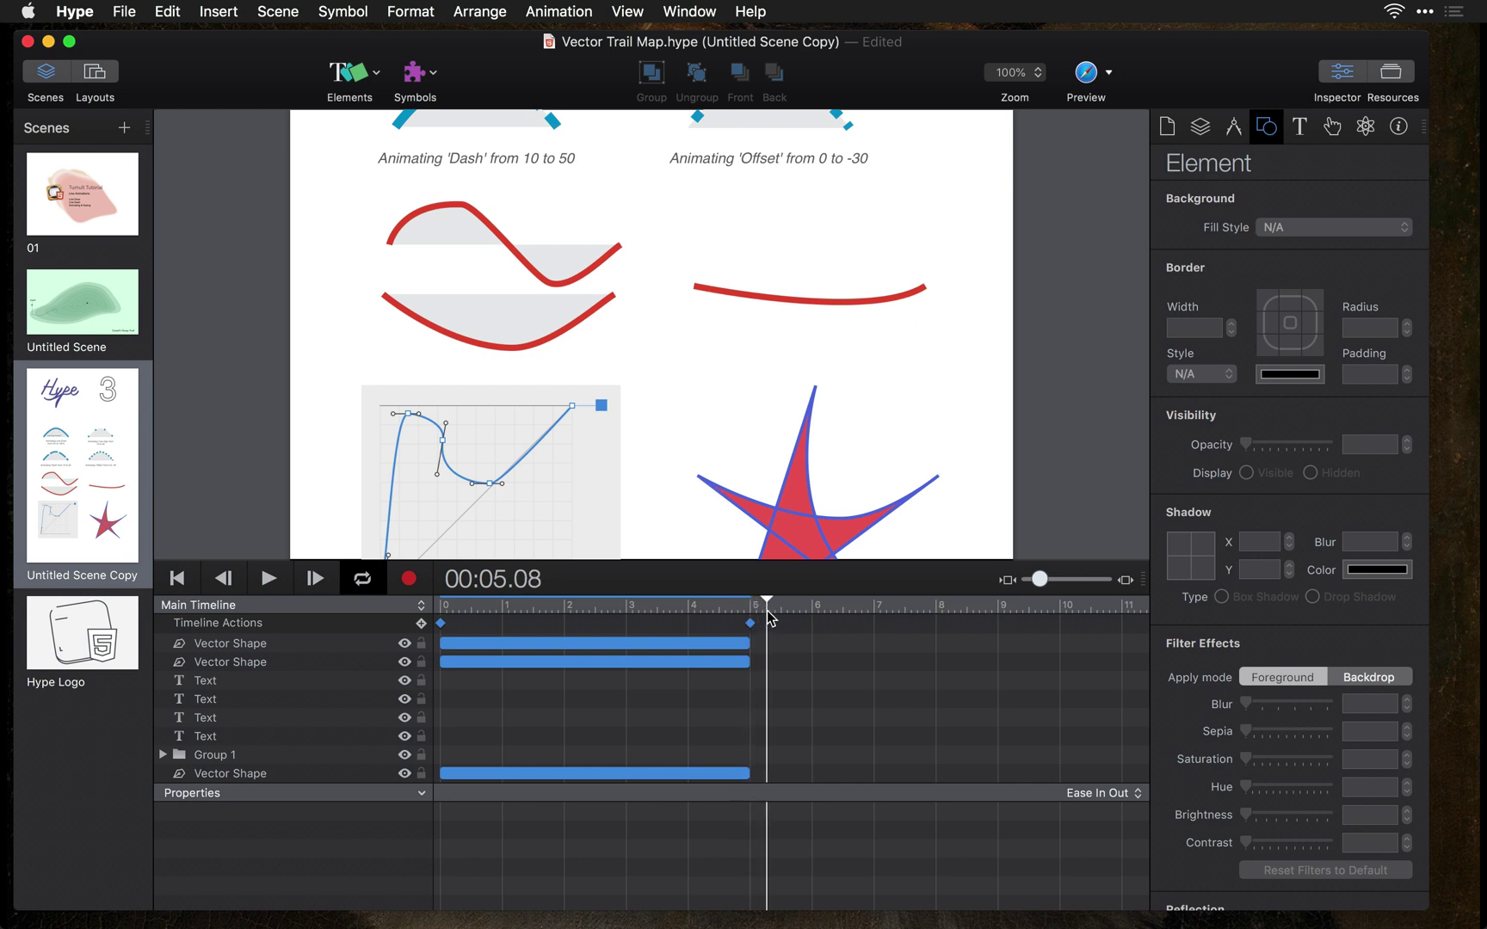
{"action": "left_click", "coordinate": [442, 233]}
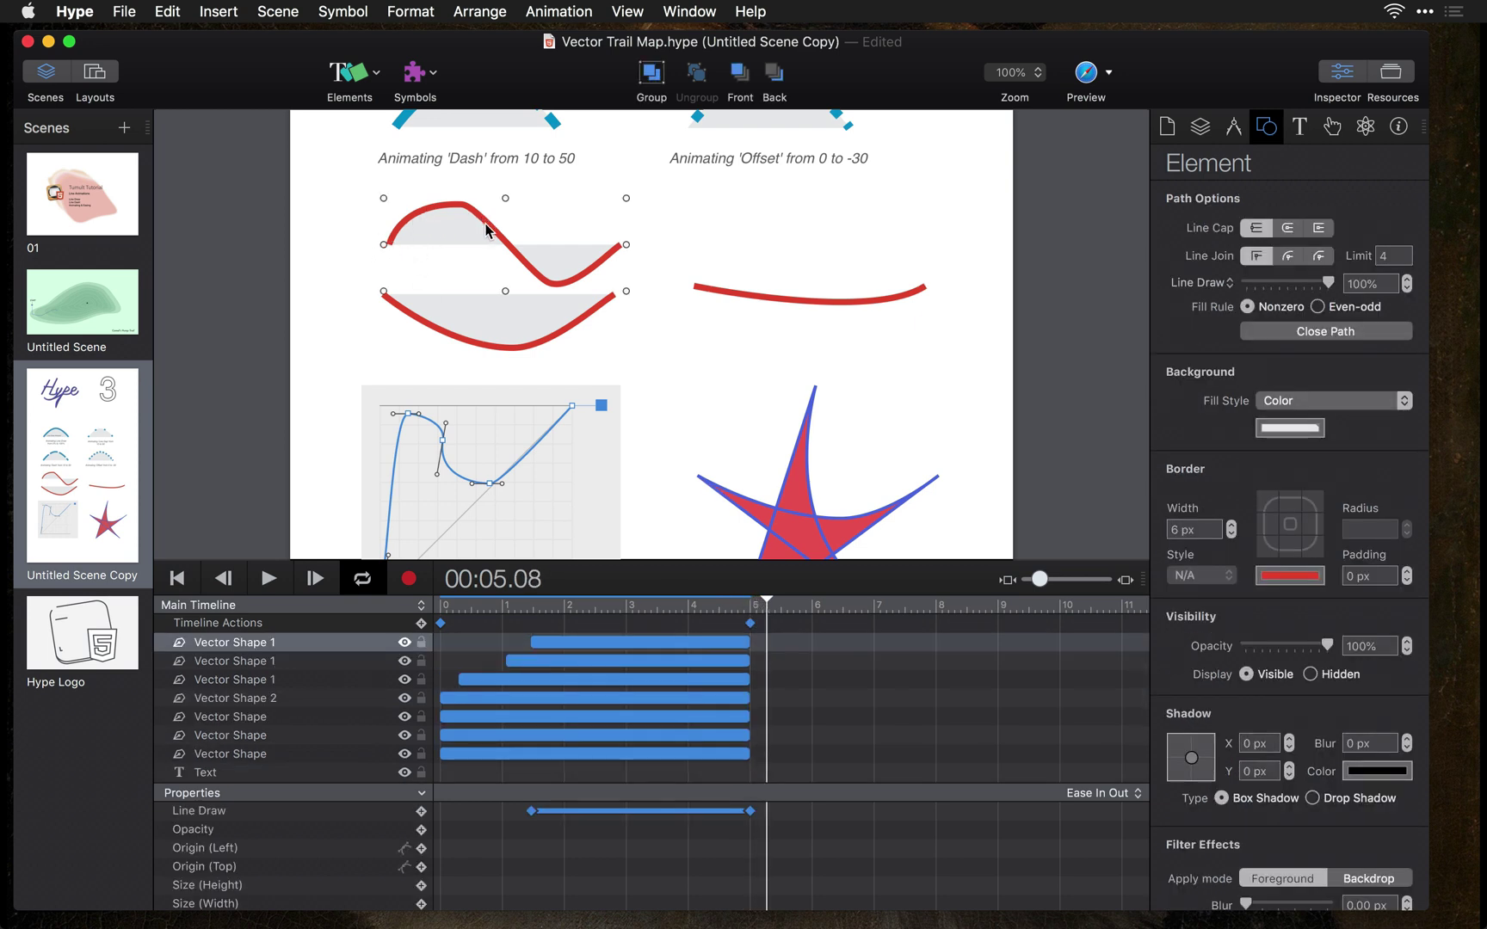
{"action": "double_click", "coordinate": [463, 323]}
{"action": "left_click_drag", "start_coordinate": [616, 296], "coordinate": [526, 304]}
{"action": "left_click", "coordinate": [386, 297]}
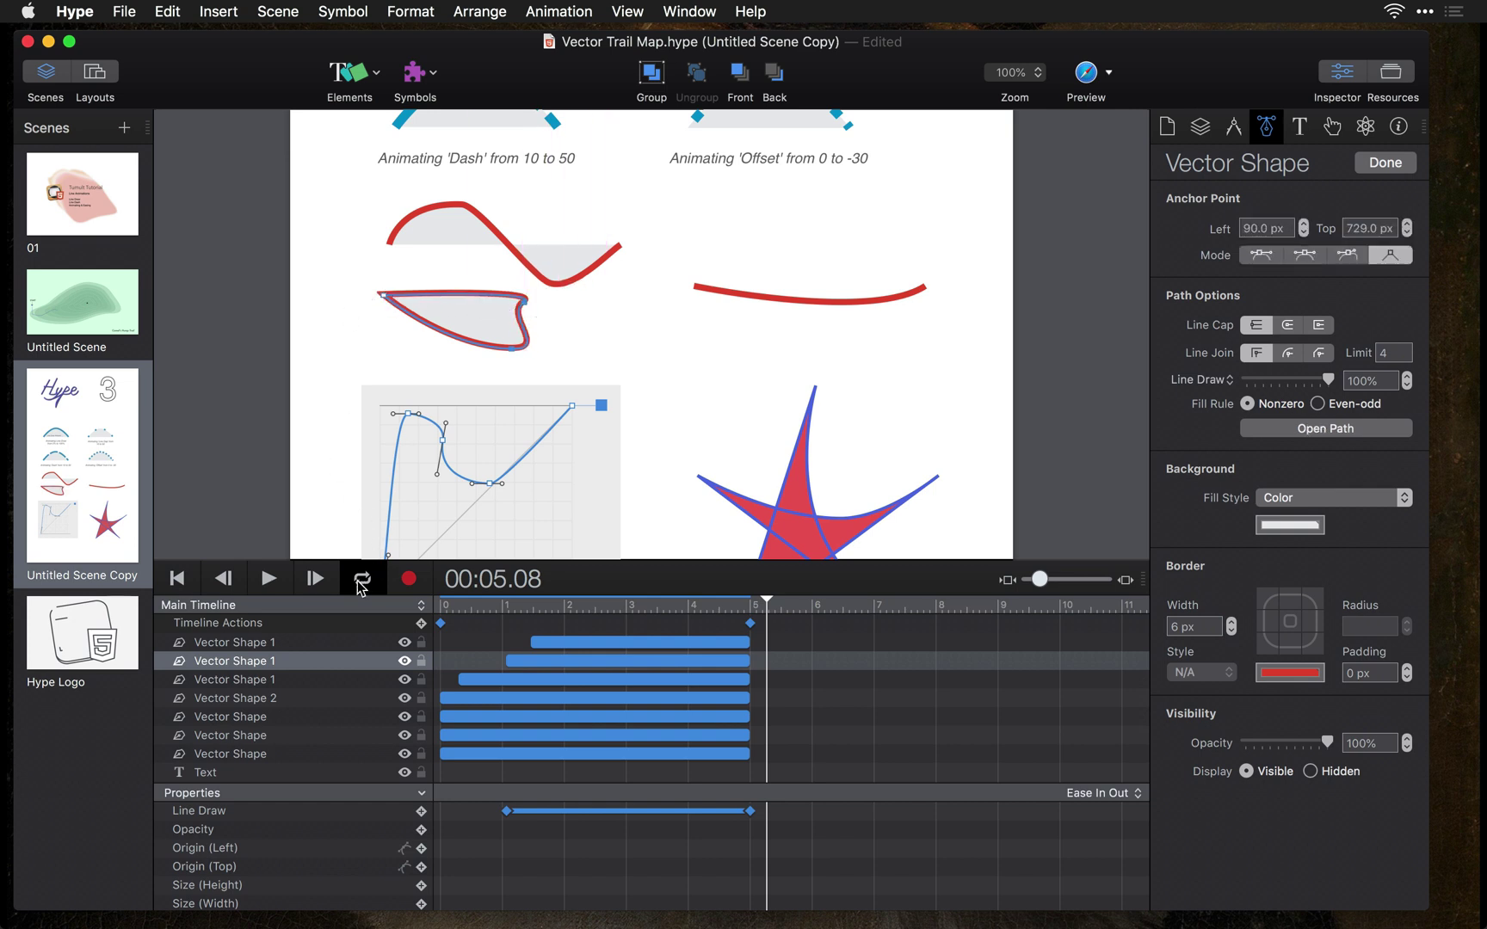
{"action": "mouse_move", "coordinate": [741, 605]}
{"action": "left_mouse_down"}
{"action": "mouse_move", "coordinate": [559, 613]}
{"action": "mouse_move", "coordinate": [678, 613]}
{"action": "left_mouse_up"}
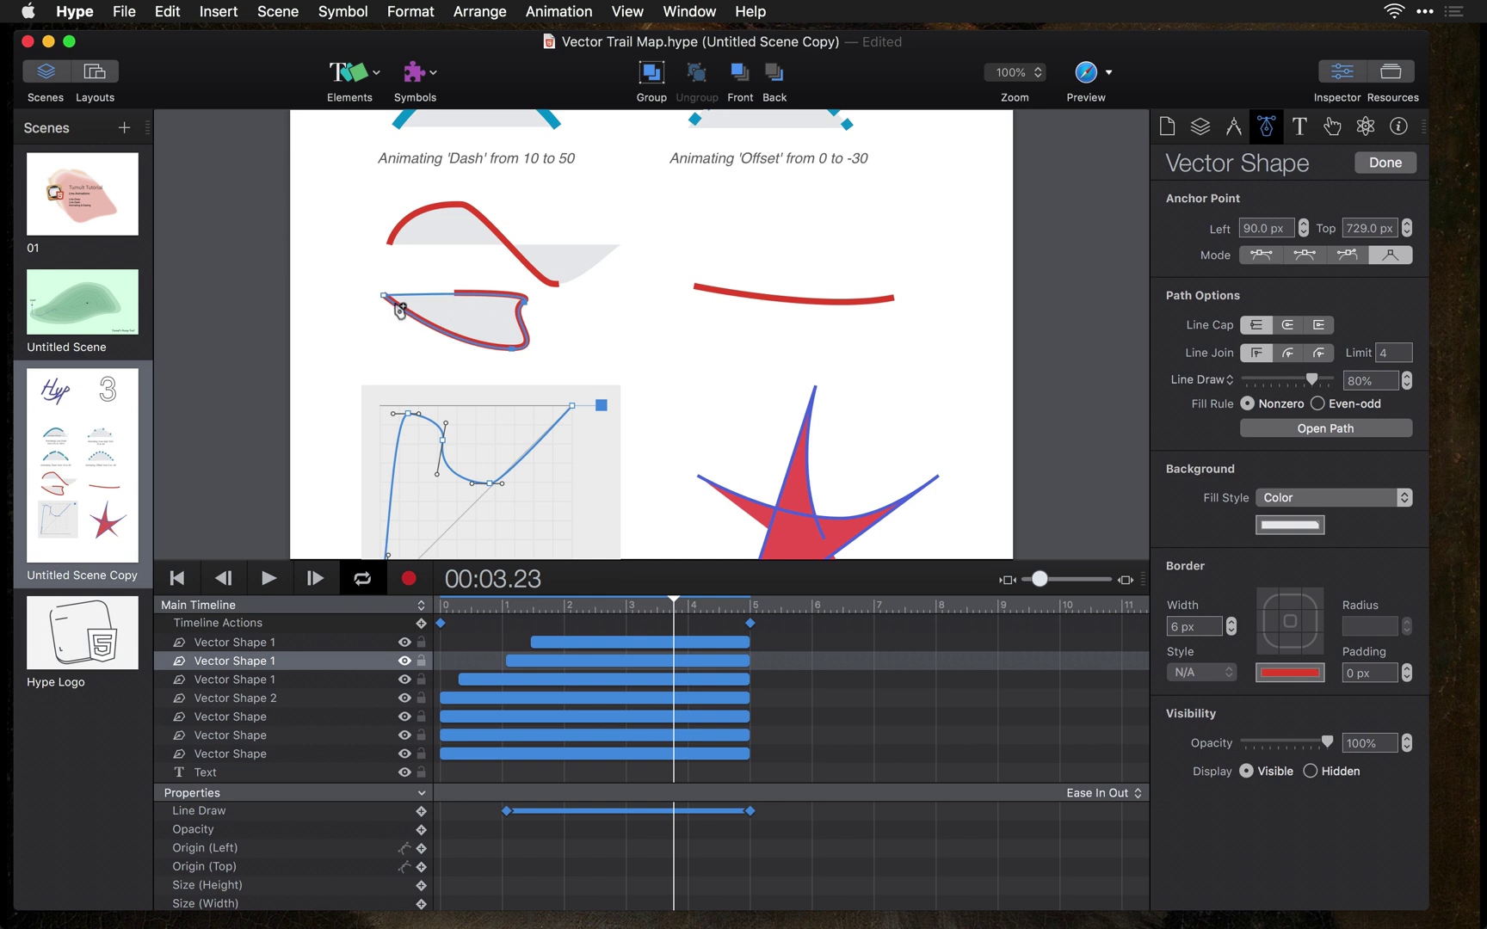
{"action": "mouse_move", "coordinate": [372, 293]}
{"action": "left_mouse_down"}
{"action": "mouse_move", "coordinate": [250, 264]}
{"action": "mouse_move", "coordinate": [443, 336]}
{"action": "mouse_move", "coordinate": [1058, 358]}
{"action": "mouse_move", "coordinate": [635, 343]}
{"action": "mouse_move", "coordinate": [360, 305]}
{"action": "left_mouse_up"}
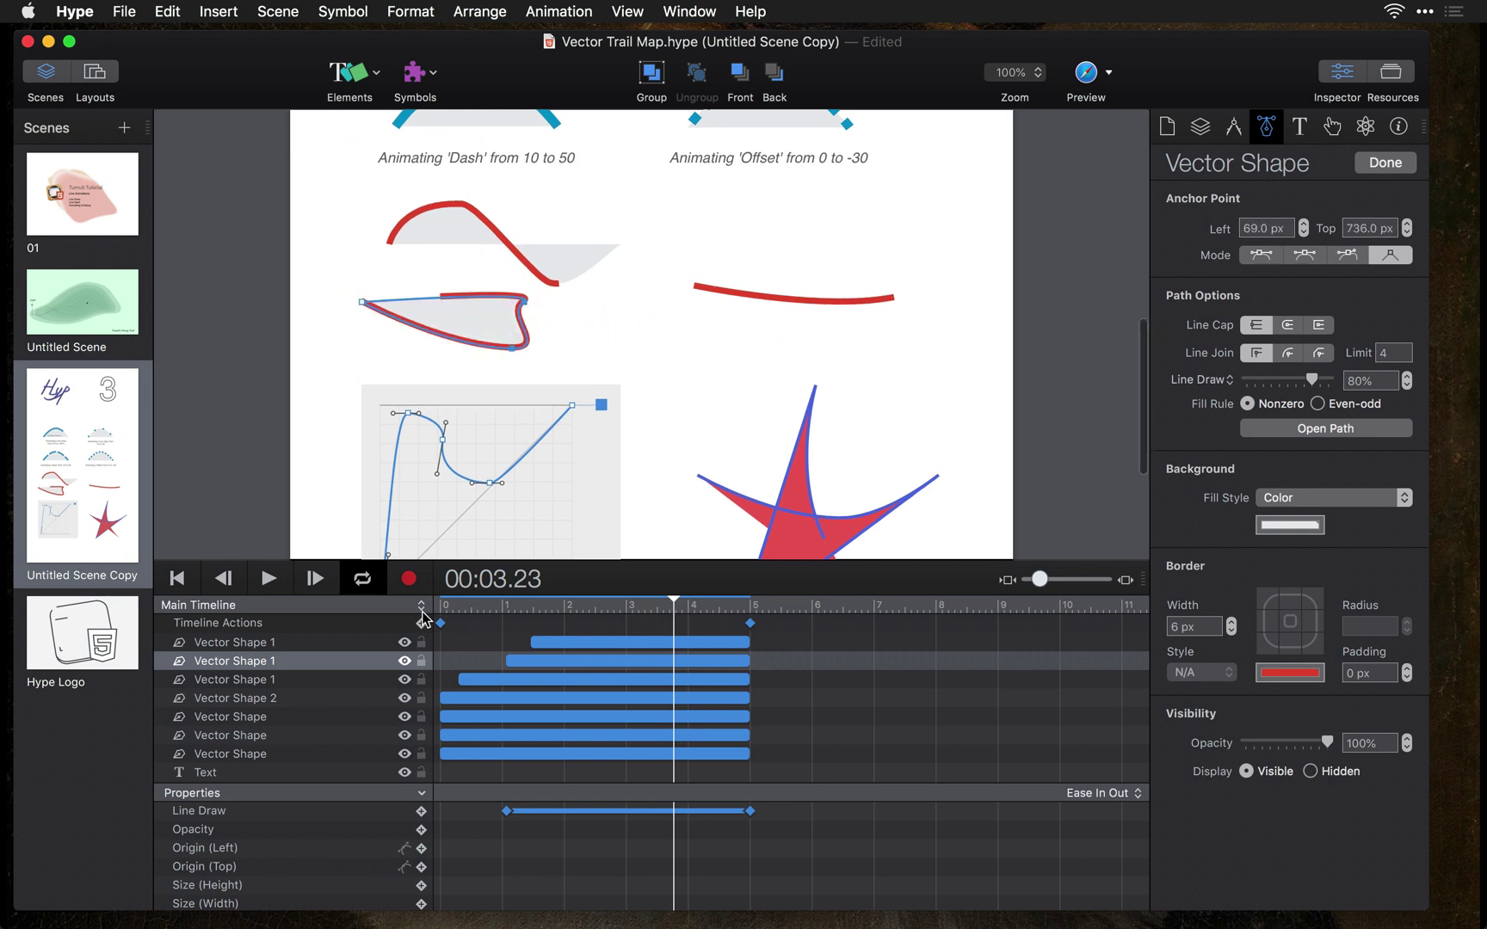
{"action": "scroll", "coordinate": [633, 478], "scroll_direction": "down", "scroll_amount": 5}
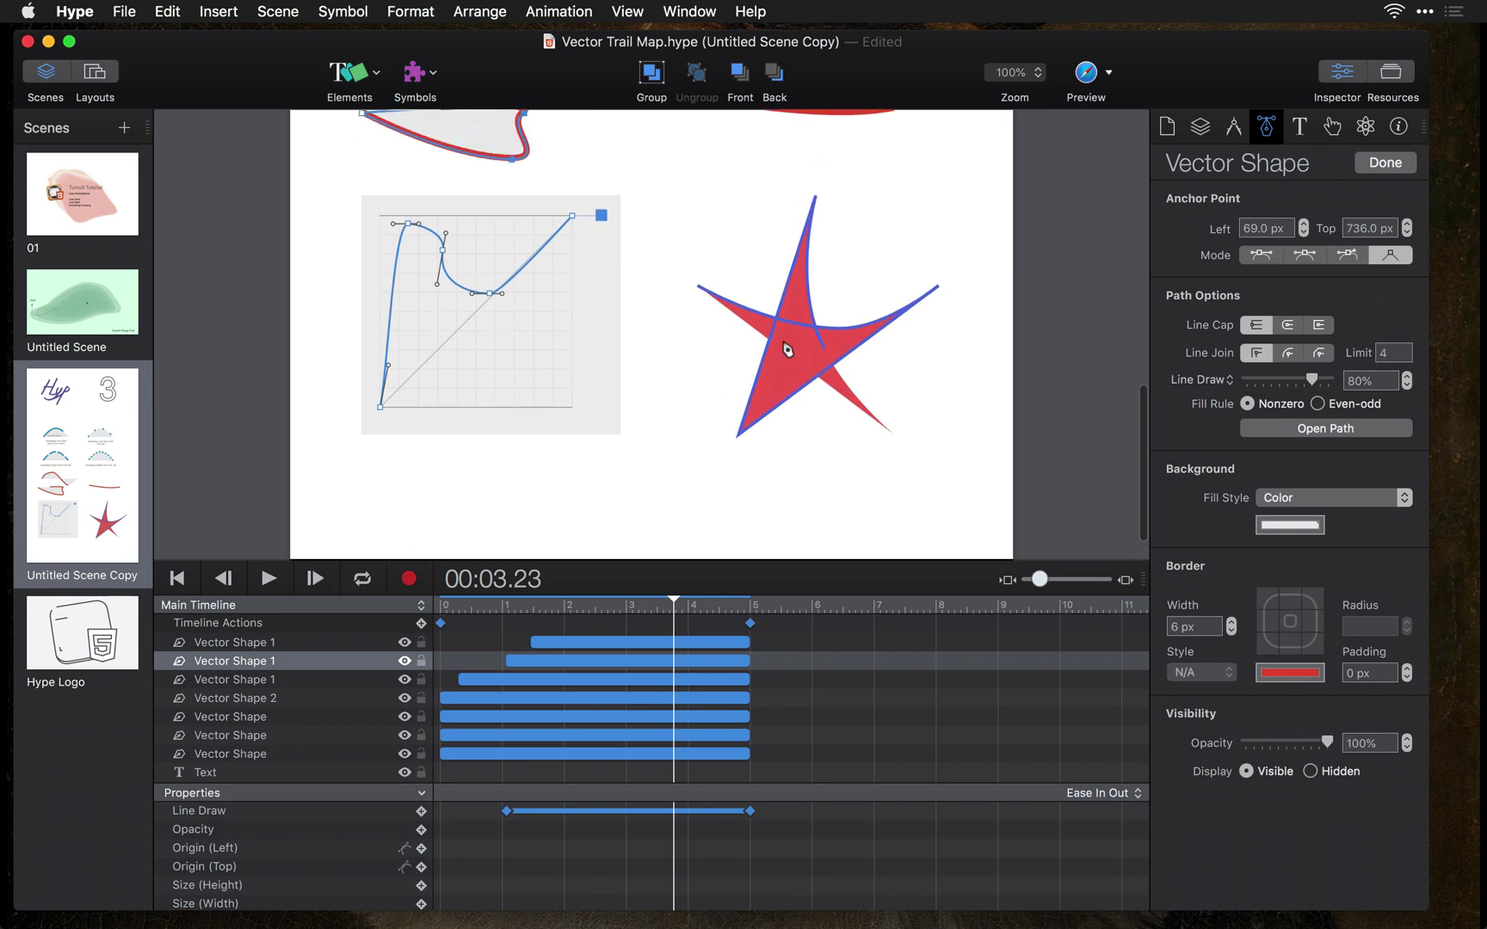
- Select the star, edit it at its nearest keyframe, and play the animation to preview it
{"action": "left_click", "coordinate": [815, 338]}
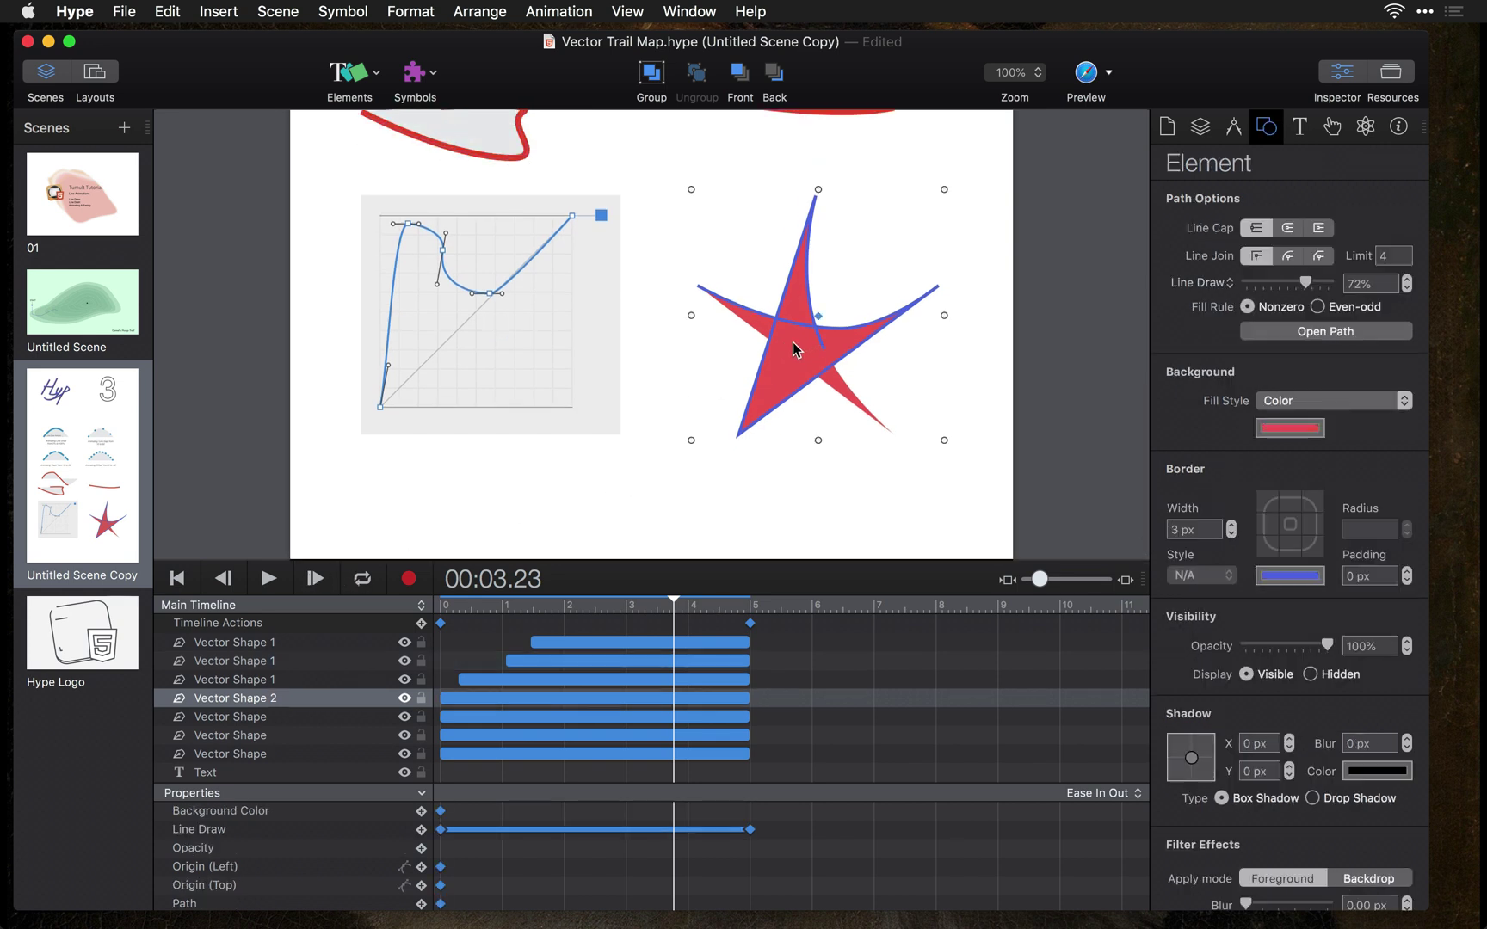
{"action": "double_click", "coordinate": [785, 365]}
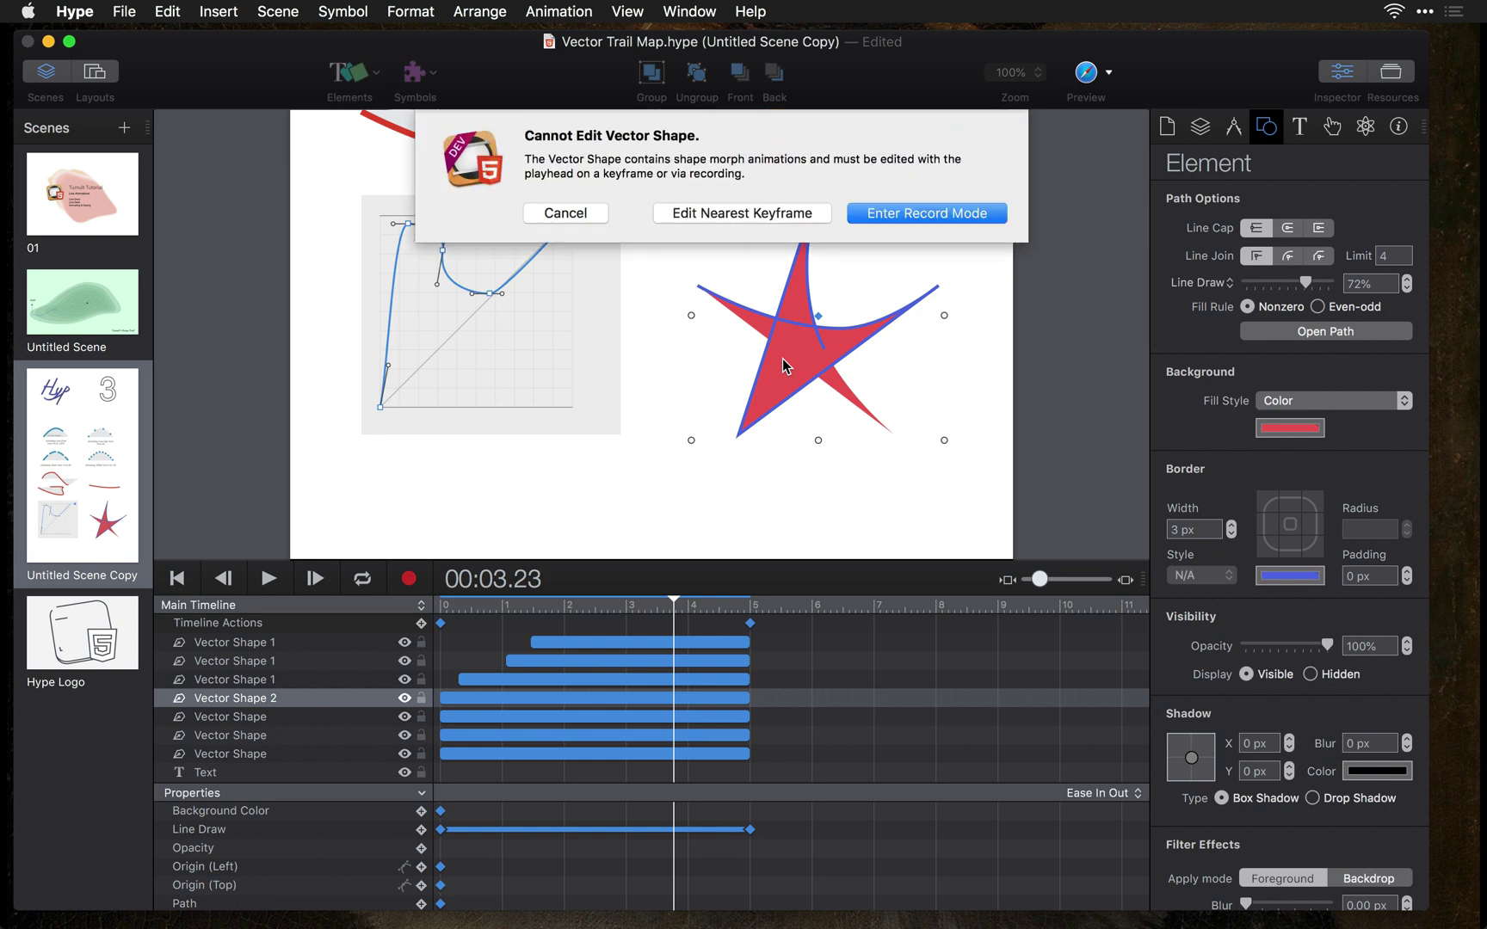
{"action": "left_click", "coordinate": [755, 215]}
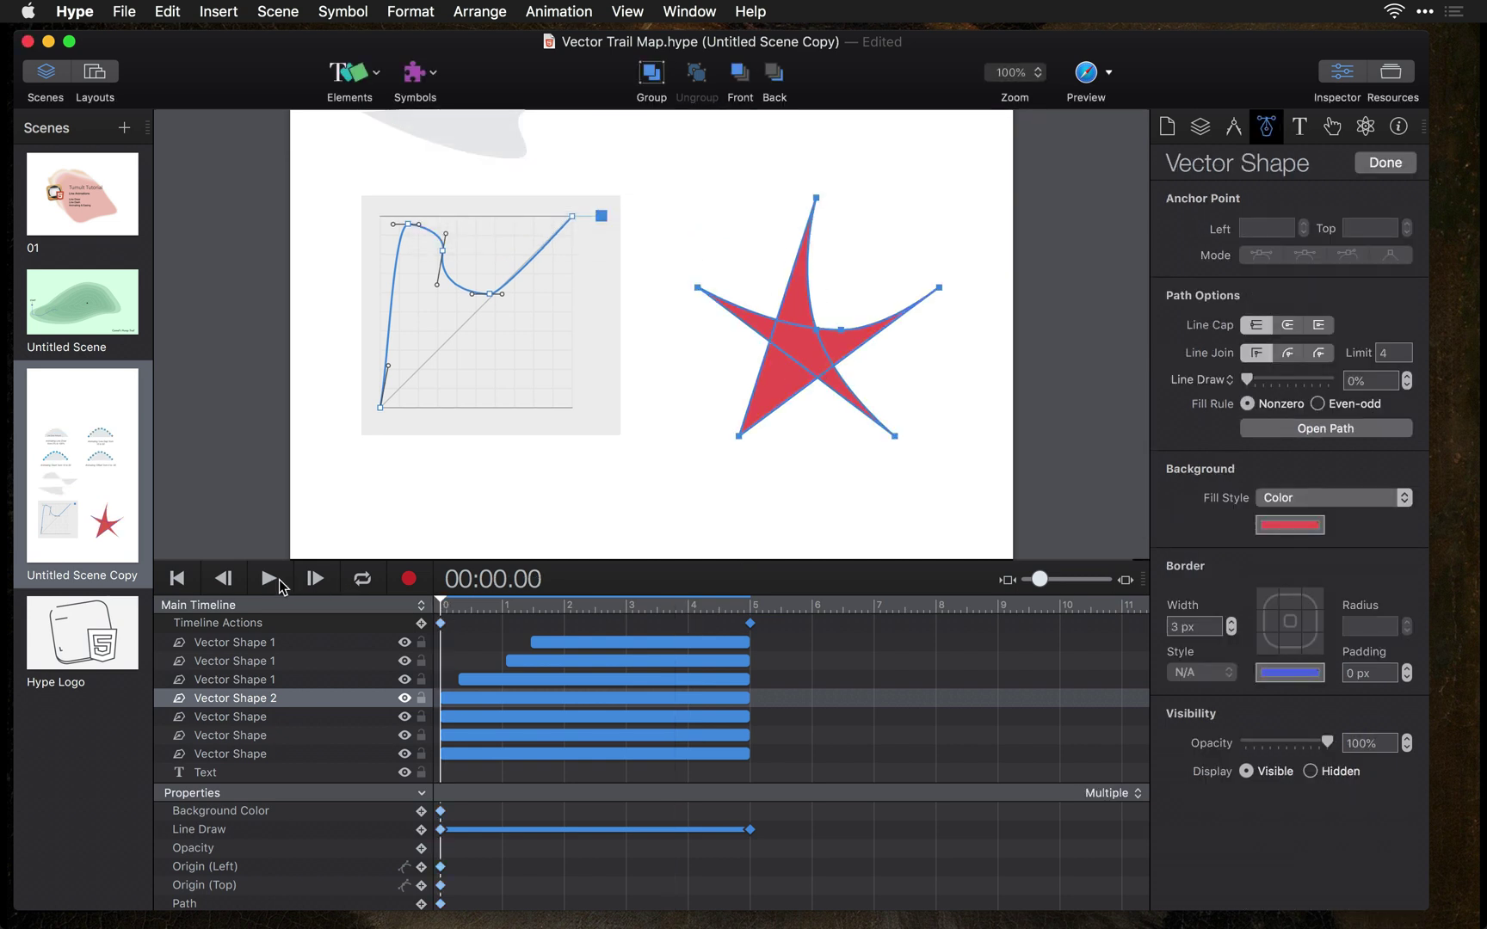
{"action": "left_click", "coordinate": [272, 580]}
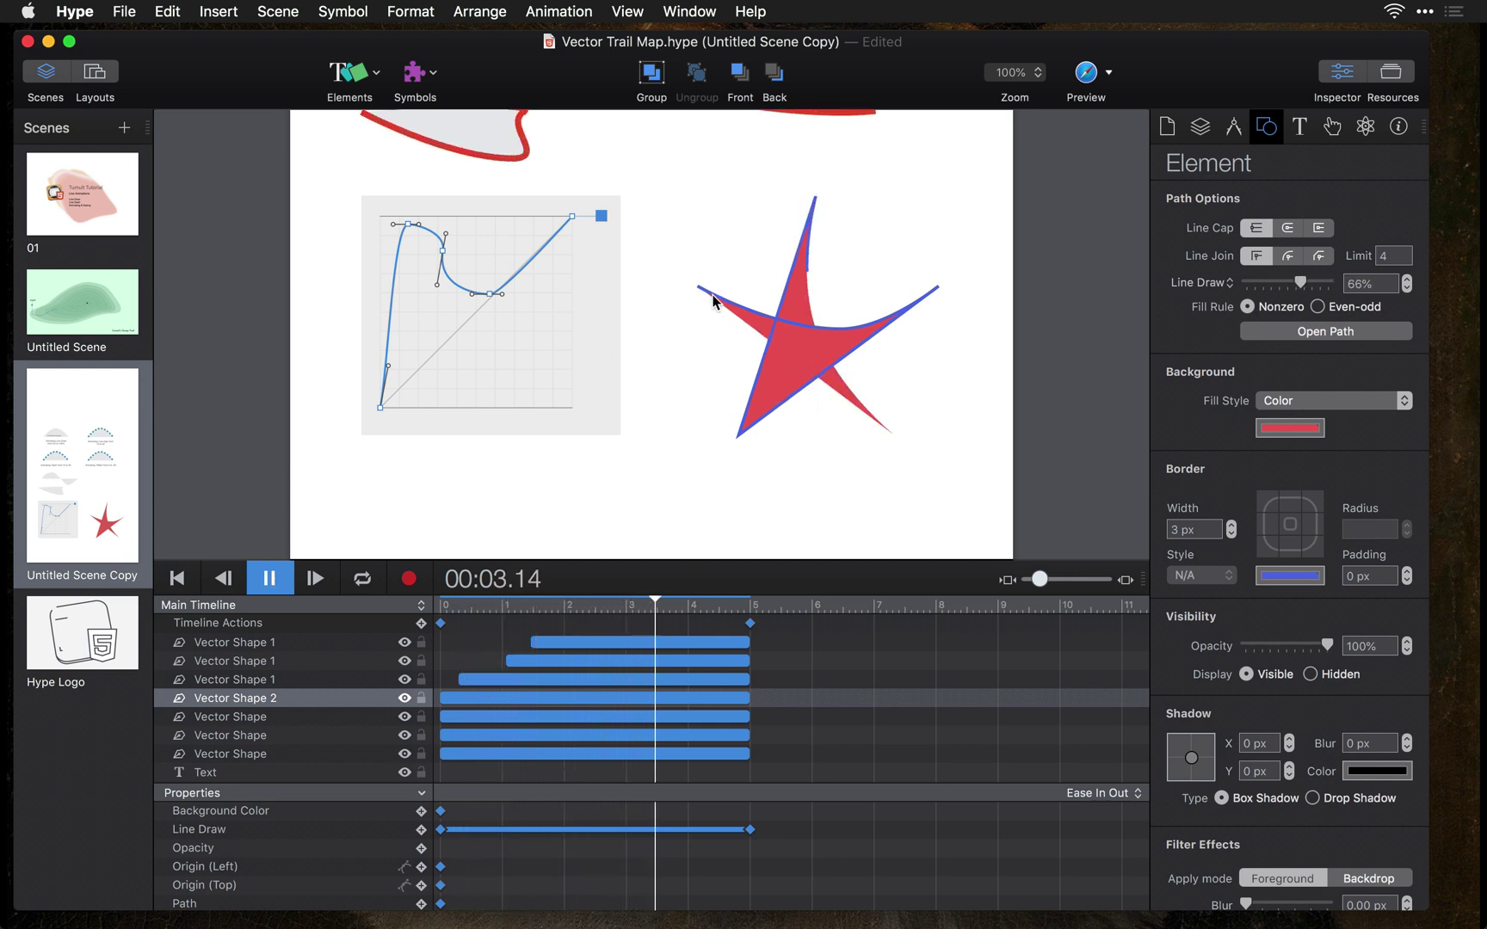
{"action": "left_click", "coordinate": [555, 830]}
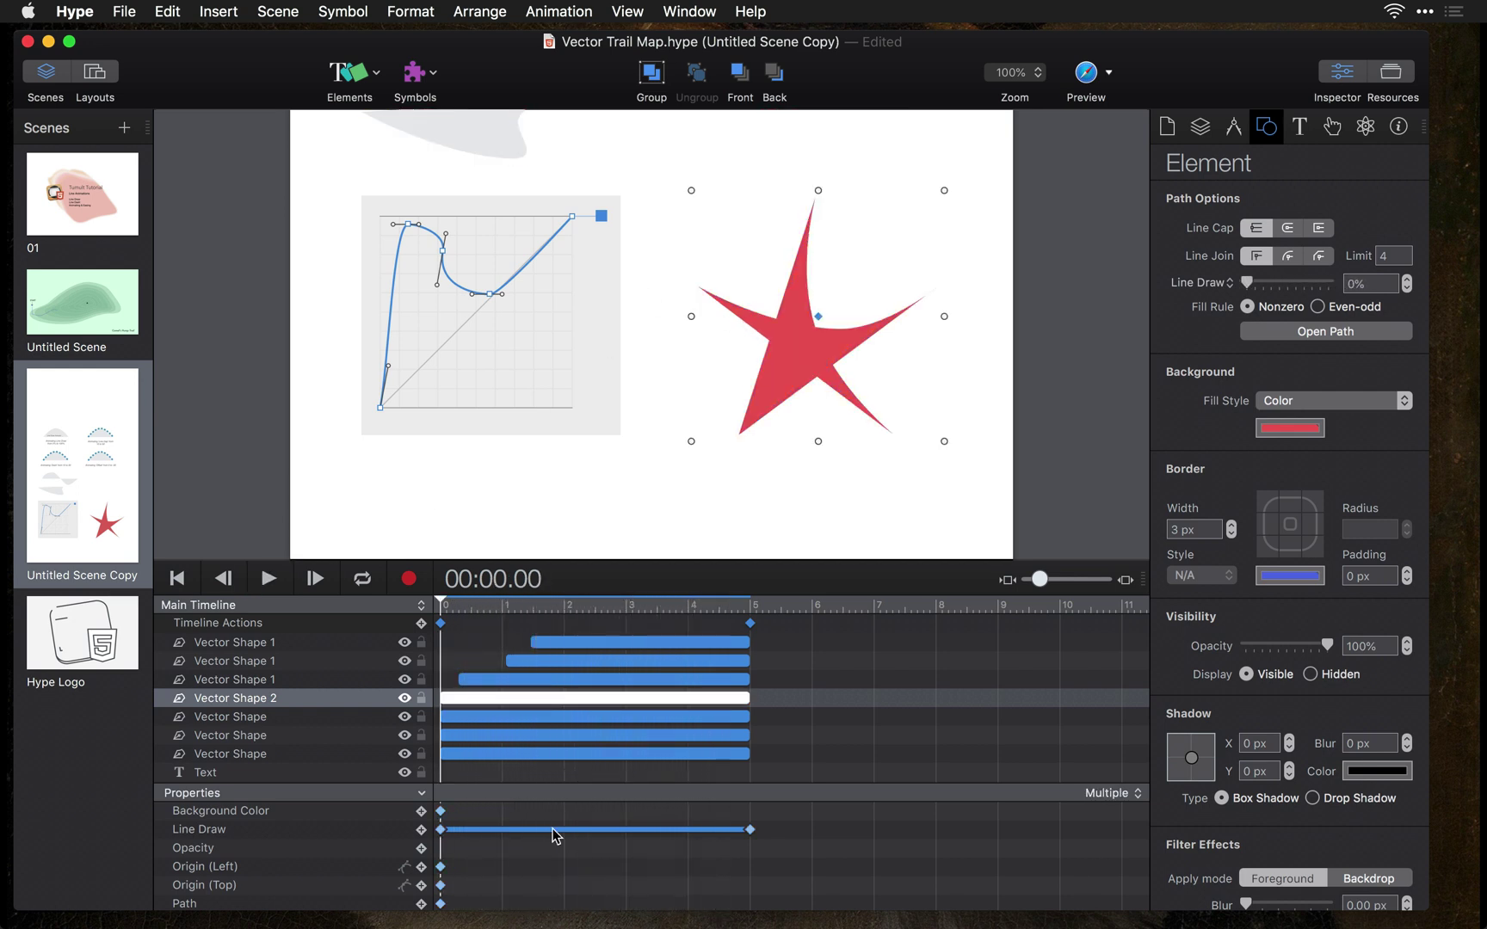
- Inspect the Custom easing curve of the star's Line Draw transition, then close it and deselect
{"action": "left_click", "coordinate": [555, 831]}
{"action": "left_click", "coordinate": [555, 831]}
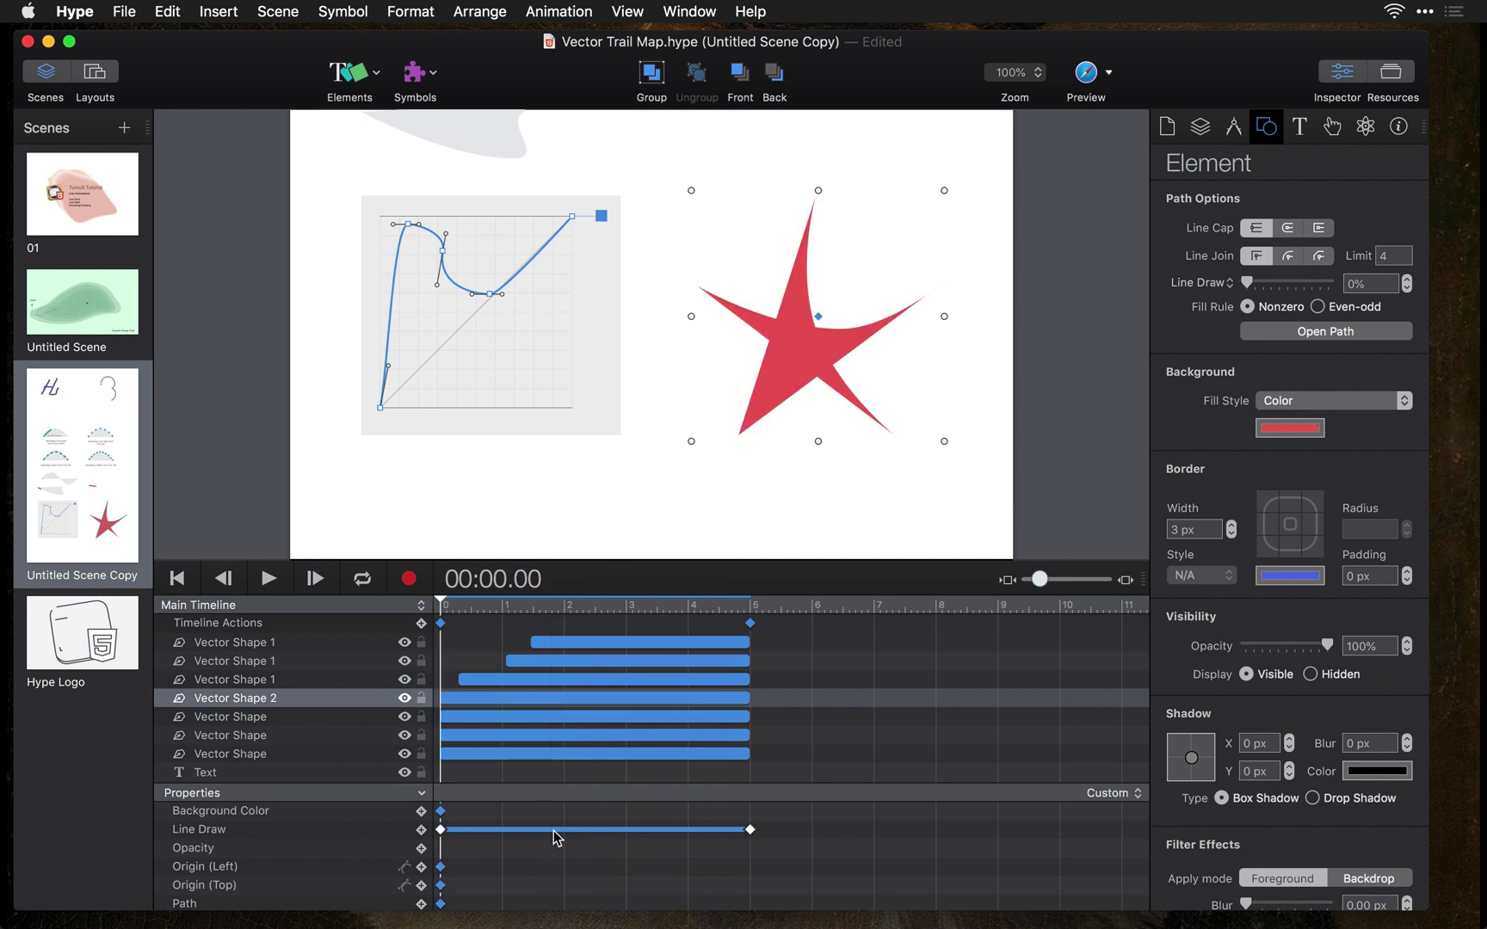
{"action": "double_click", "coordinate": [560, 831]}
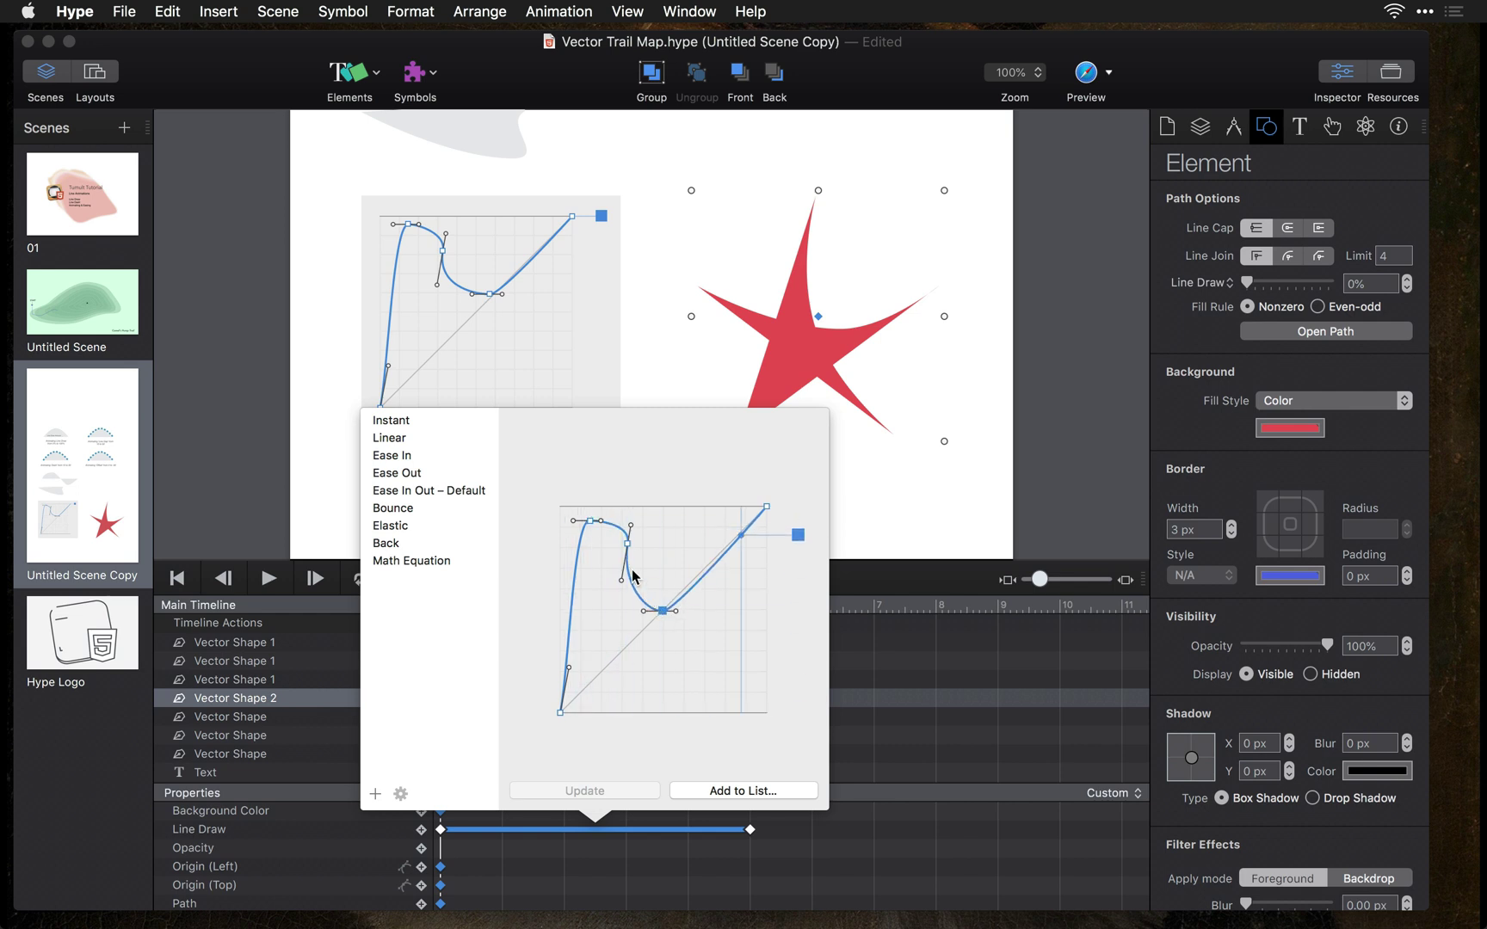
{"action": "left_click", "coordinate": [1007, 584]}
{"action": "left_click", "coordinate": [769, 493]}
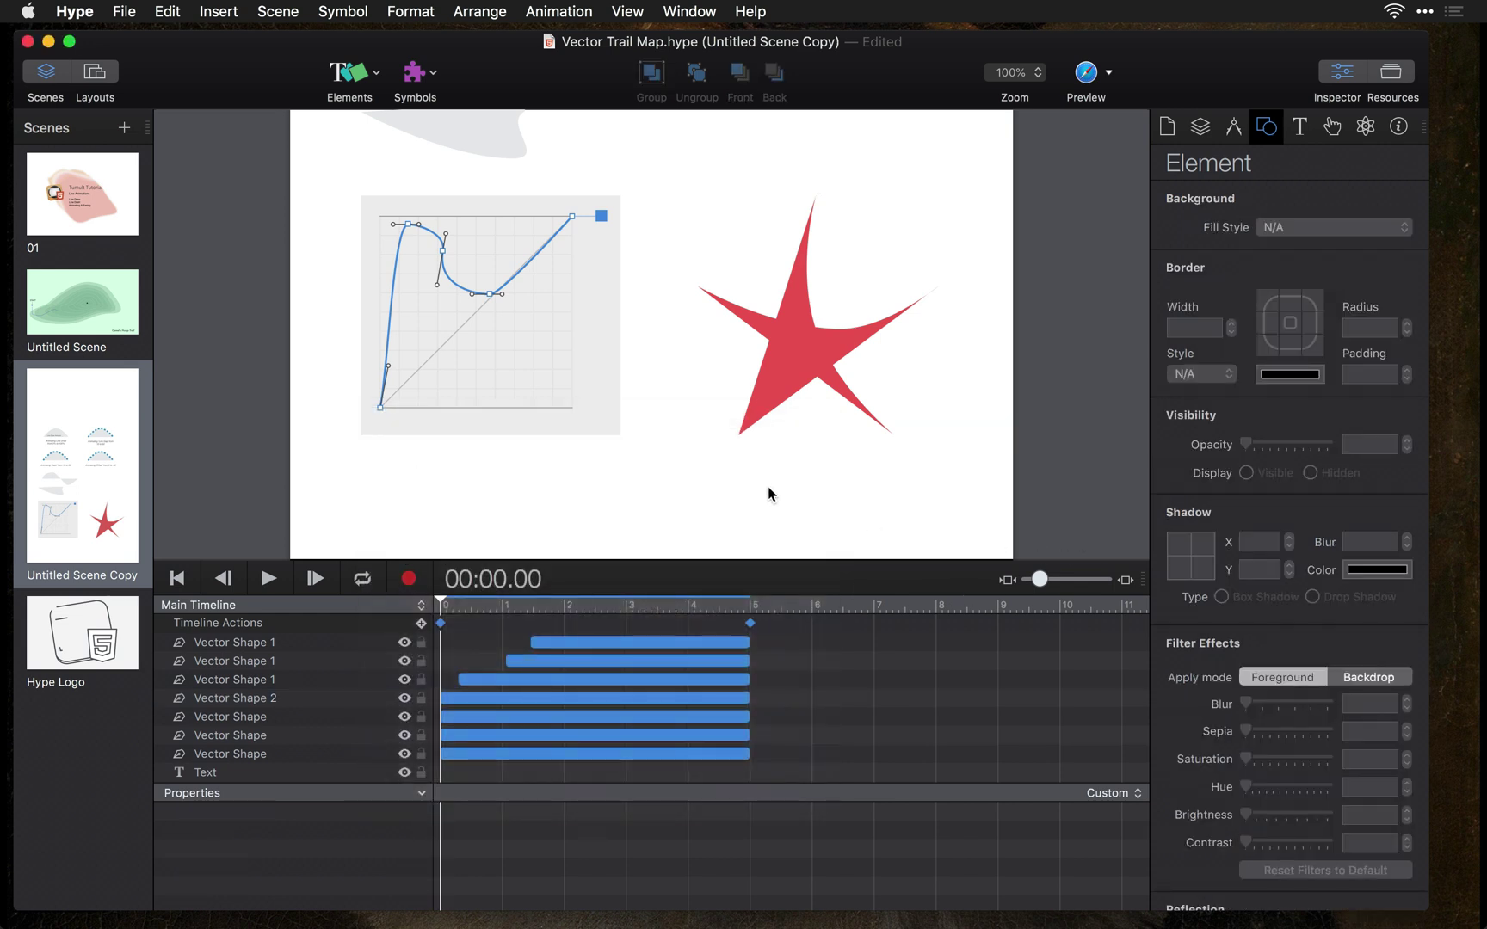
- Play the Hype Logo scene's 3-second outline draw-in and inspect the Bottom Ruler's animated Dash Offset
{"action": "left_click", "coordinate": [79, 637]}
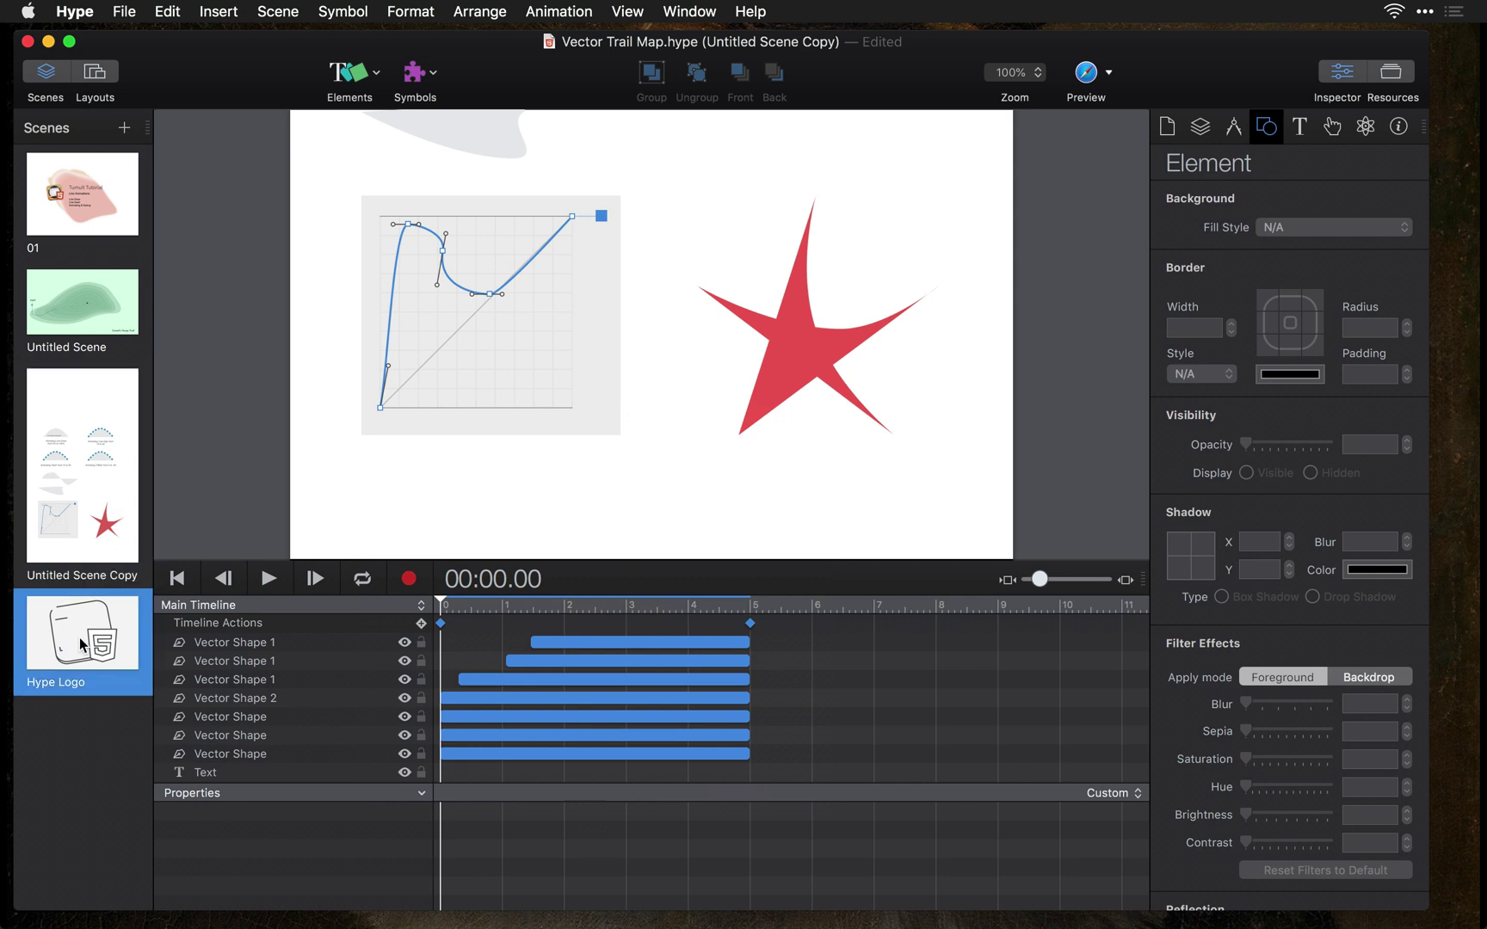
{"action": "left_click_drag", "start_coordinate": [503, 600], "coordinate": [368, 600]}
{"action": "left_click", "coordinate": [269, 577]}
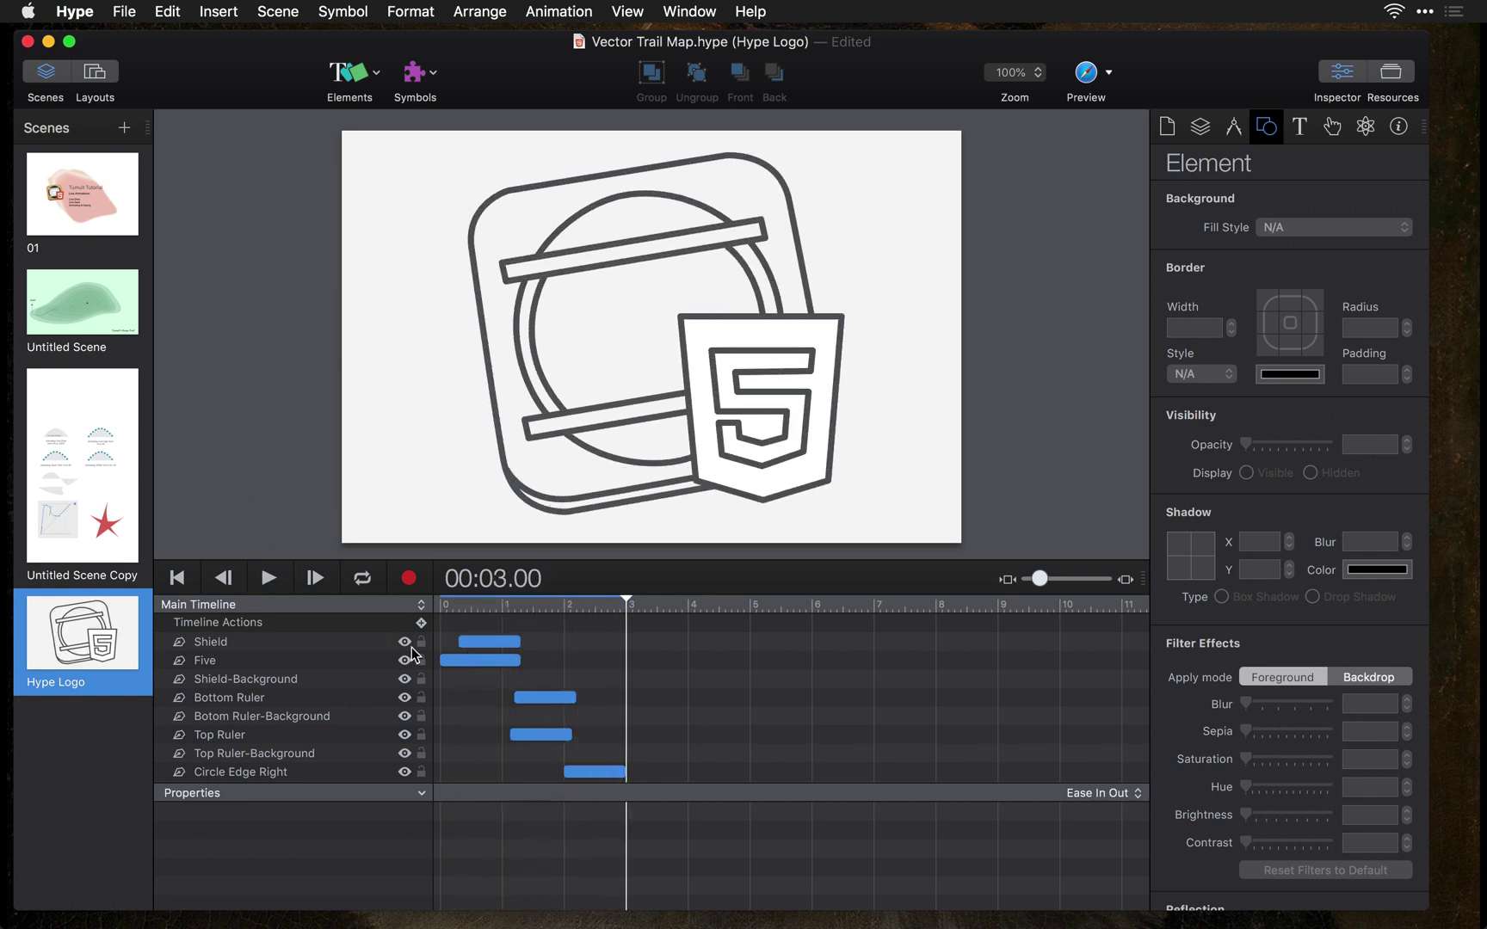
{"action": "left_click_drag", "start_coordinate": [449, 603], "coordinate": [632, 611]}
{"action": "left_click", "coordinate": [539, 693]}
{"action": "left_click", "coordinate": [521, 604]}
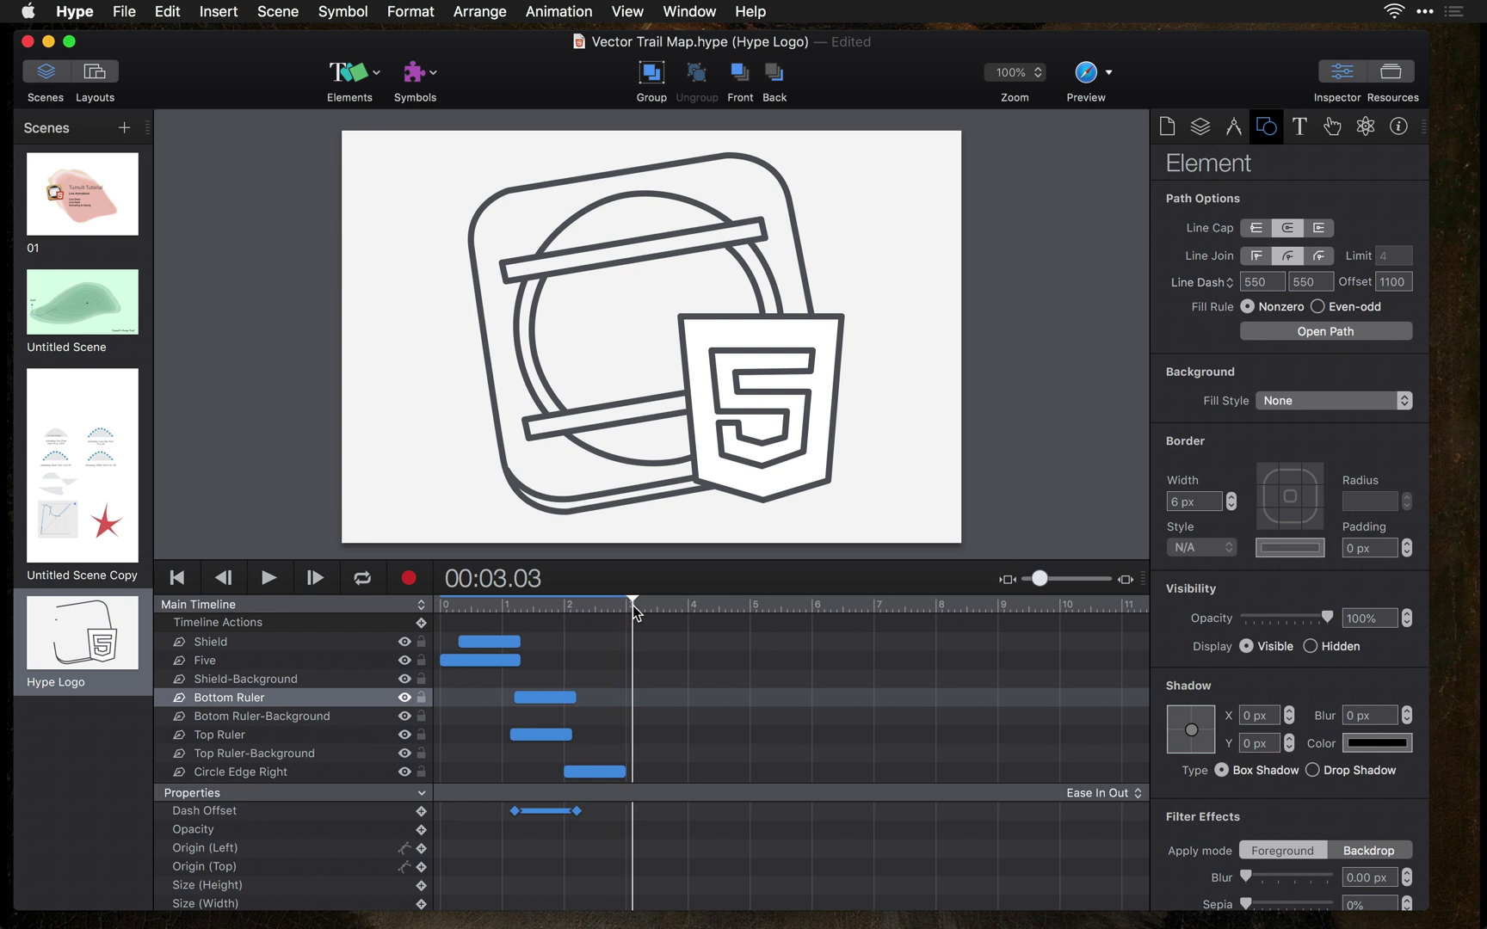